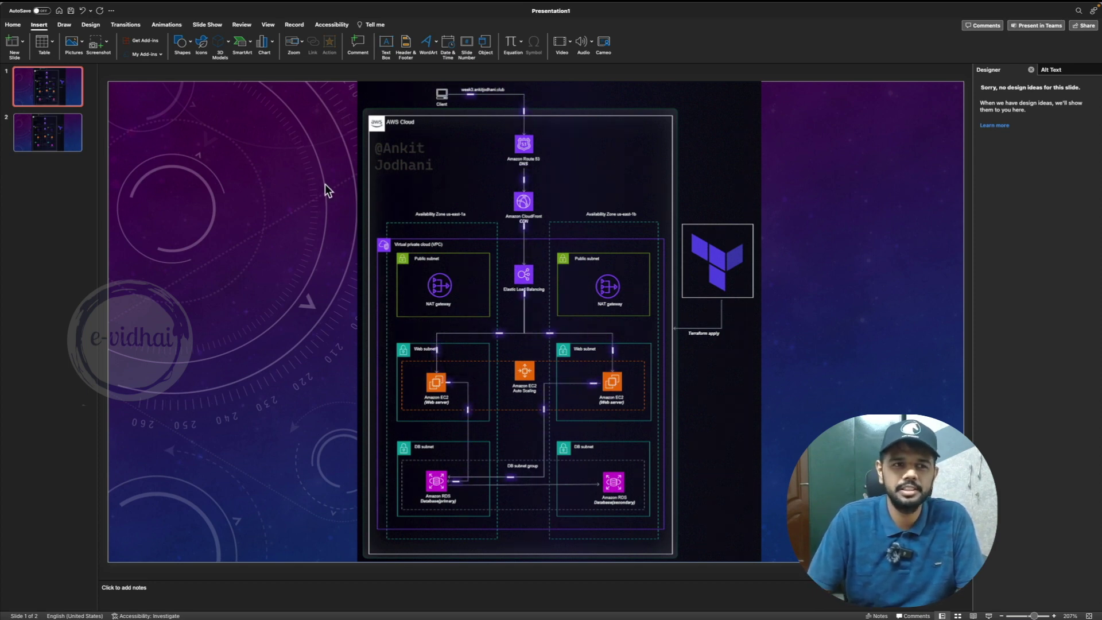
Step: Delete the extra second slide and duplicate the first AWS diagram slide in its place
{"action": "left_click", "coordinate": [47, 137]}
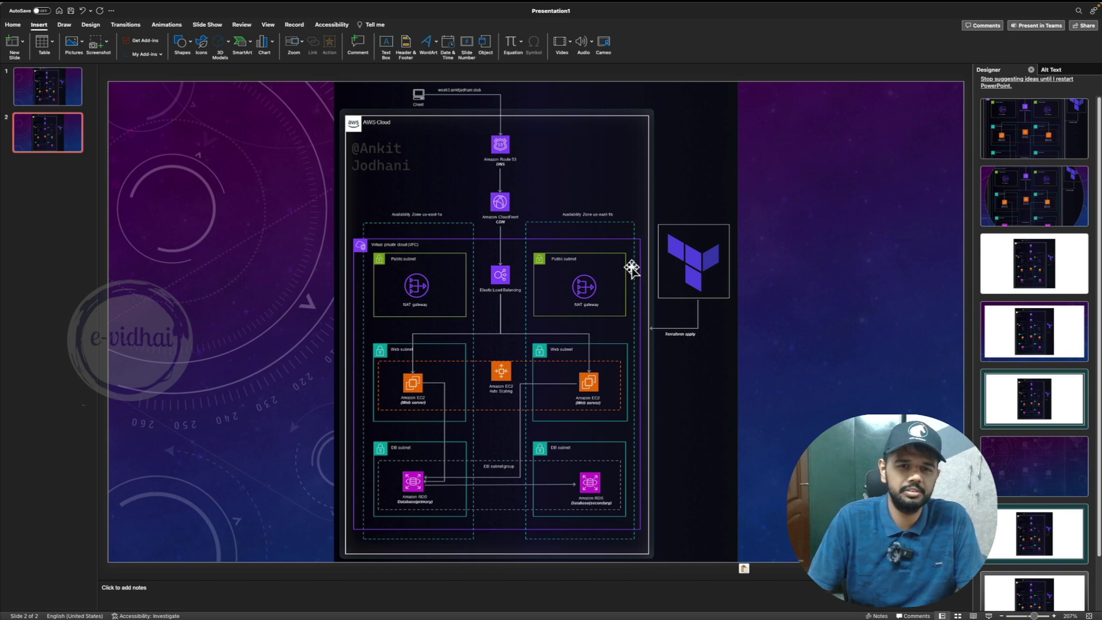
{"action": "left_click", "coordinate": [55, 98]}
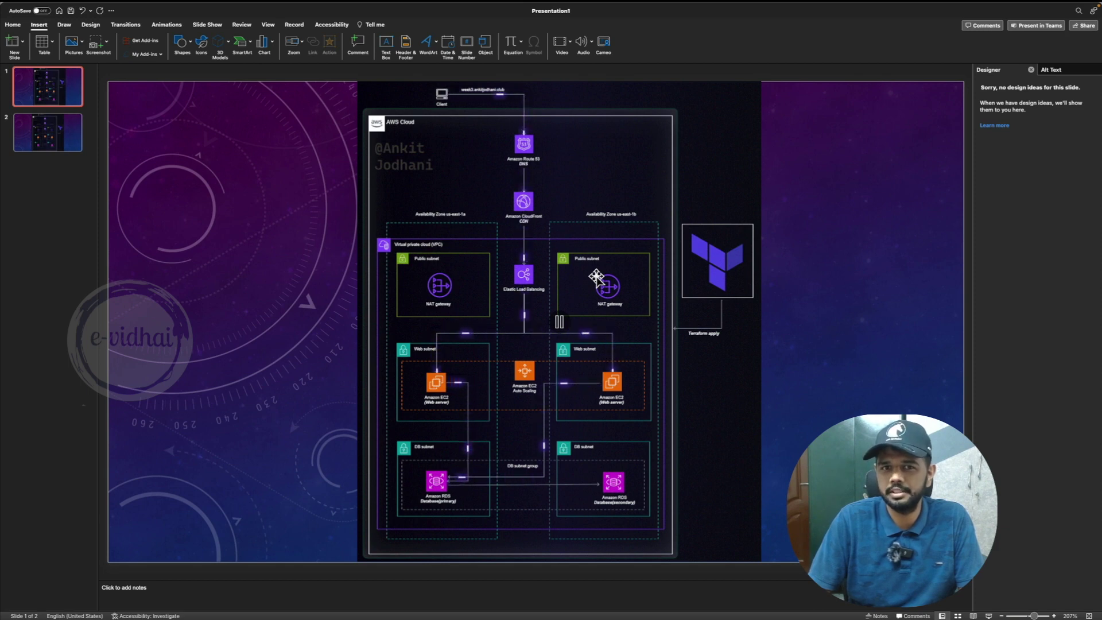
{"action": "right_click", "coordinate": [62, 97]}
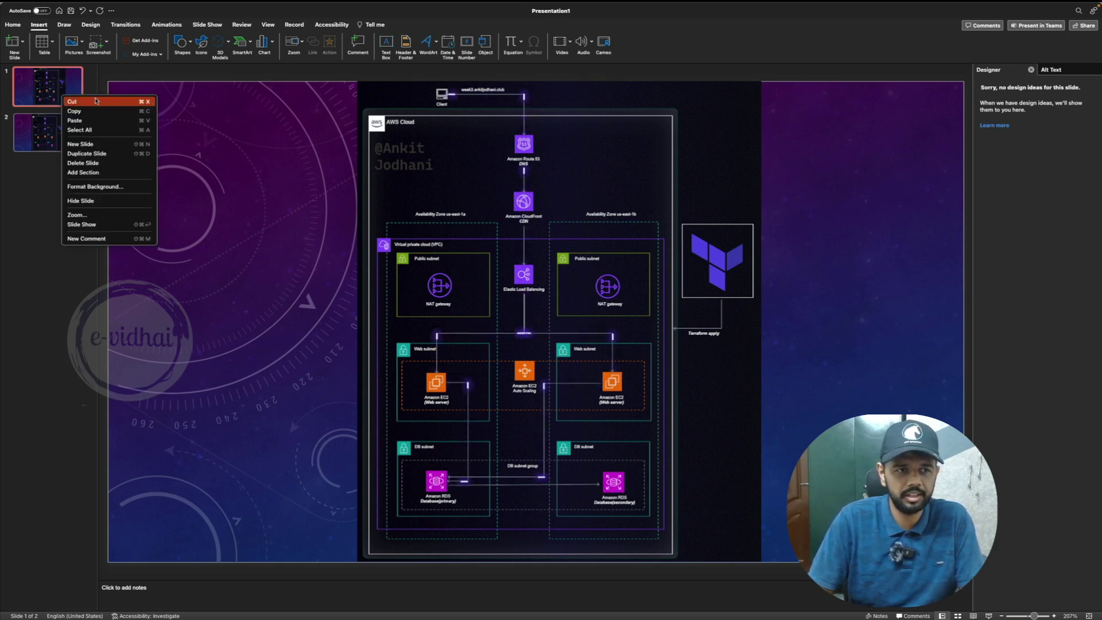
{"action": "left_click", "coordinate": [83, 163]}
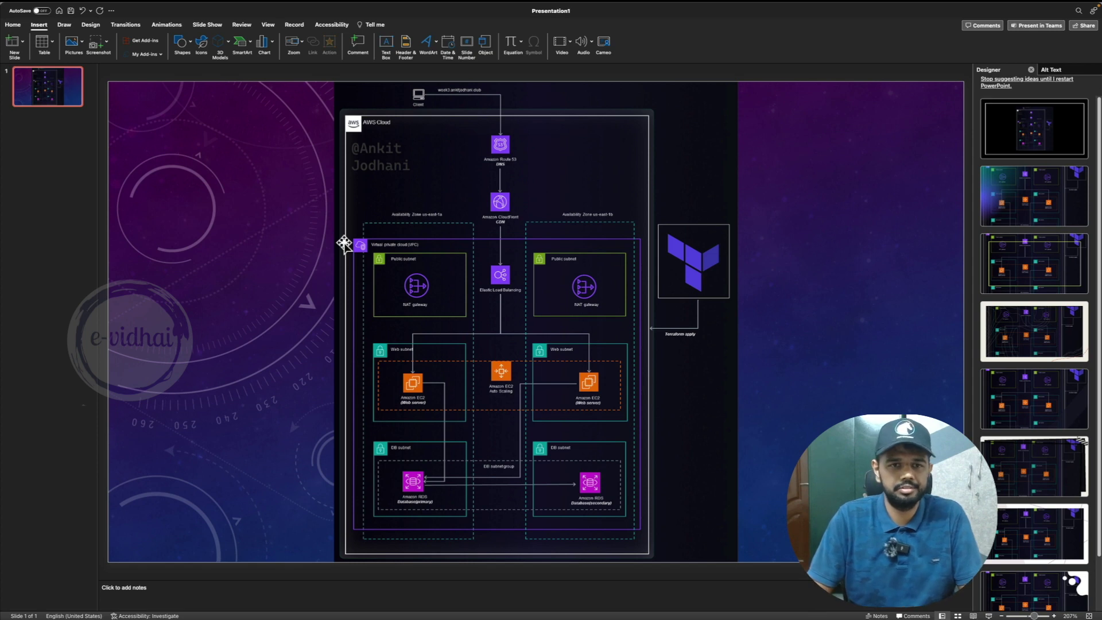
{"action": "right_click", "coordinate": [42, 99]}
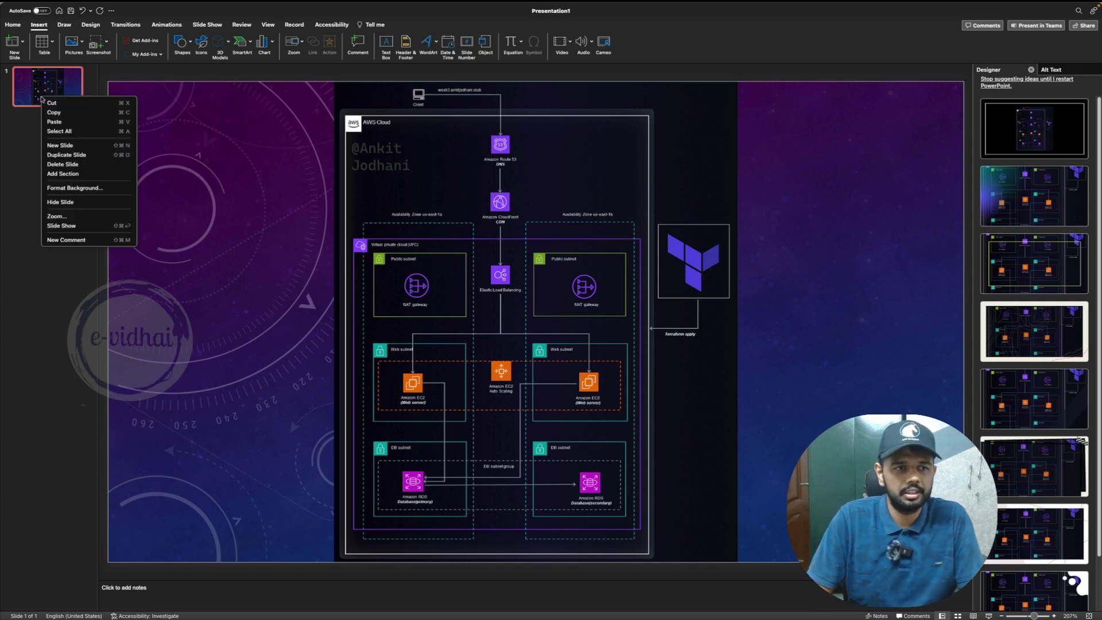
{"action": "left_click", "coordinate": [81, 158]}
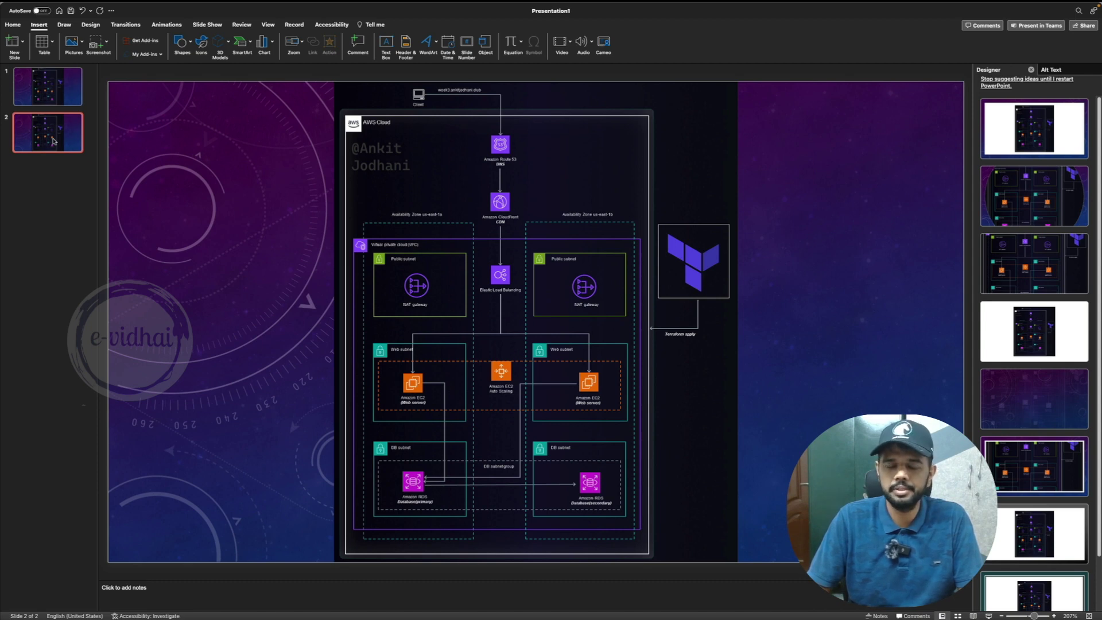
Step: Draw a small circle next to the Client icon and fill it yellow
{"action": "left_click", "coordinate": [183, 43]}
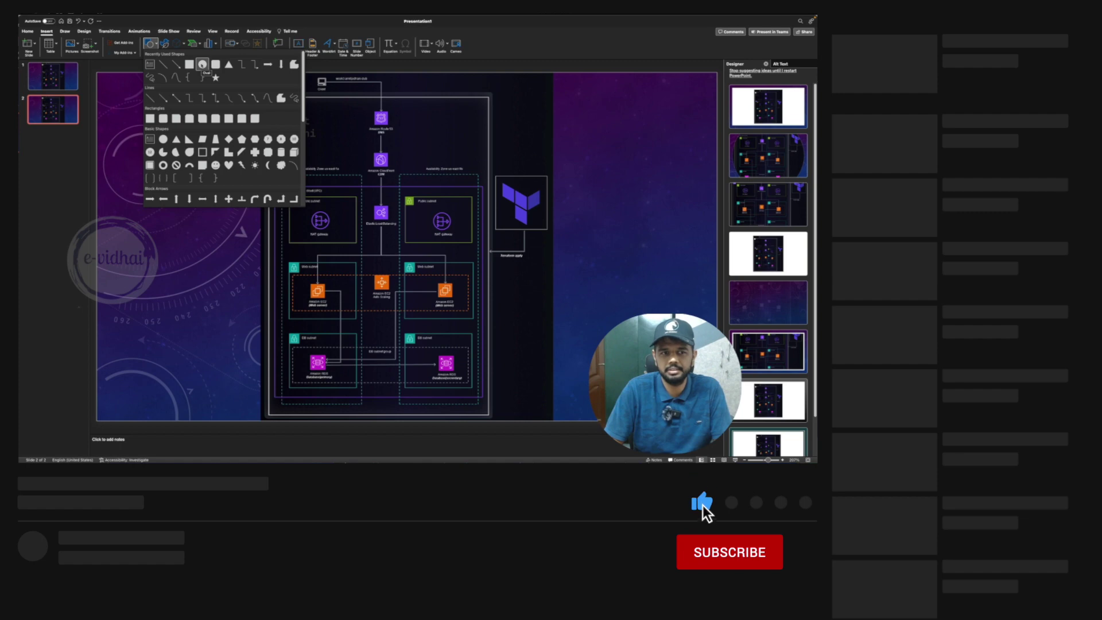
{"action": "key", "text": "Escape"}
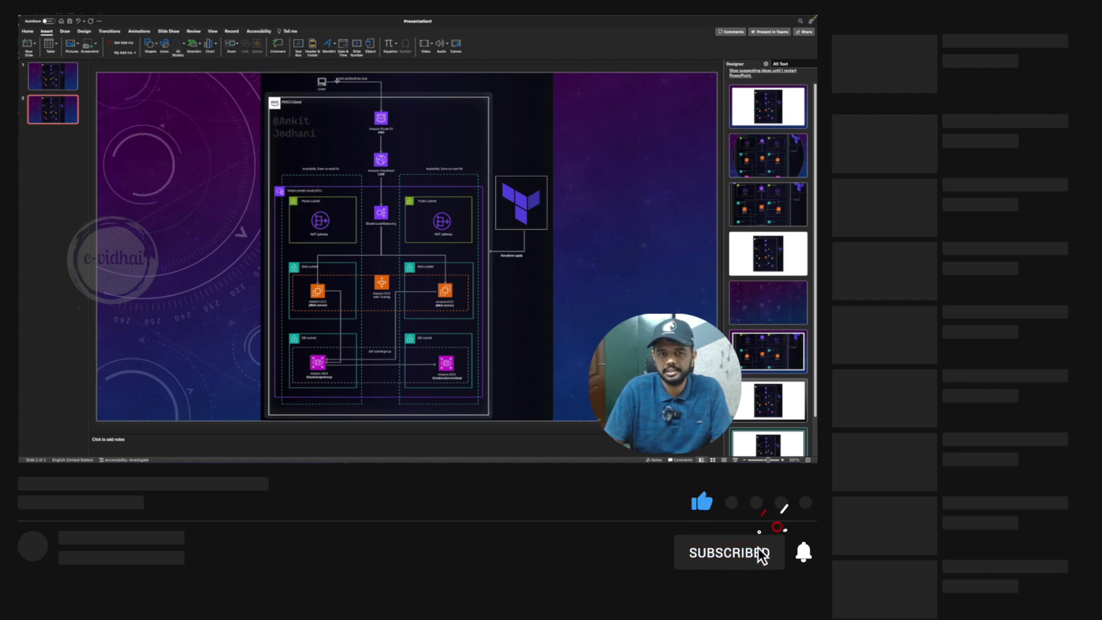
{"action": "left_click", "coordinate": [347, 92]}
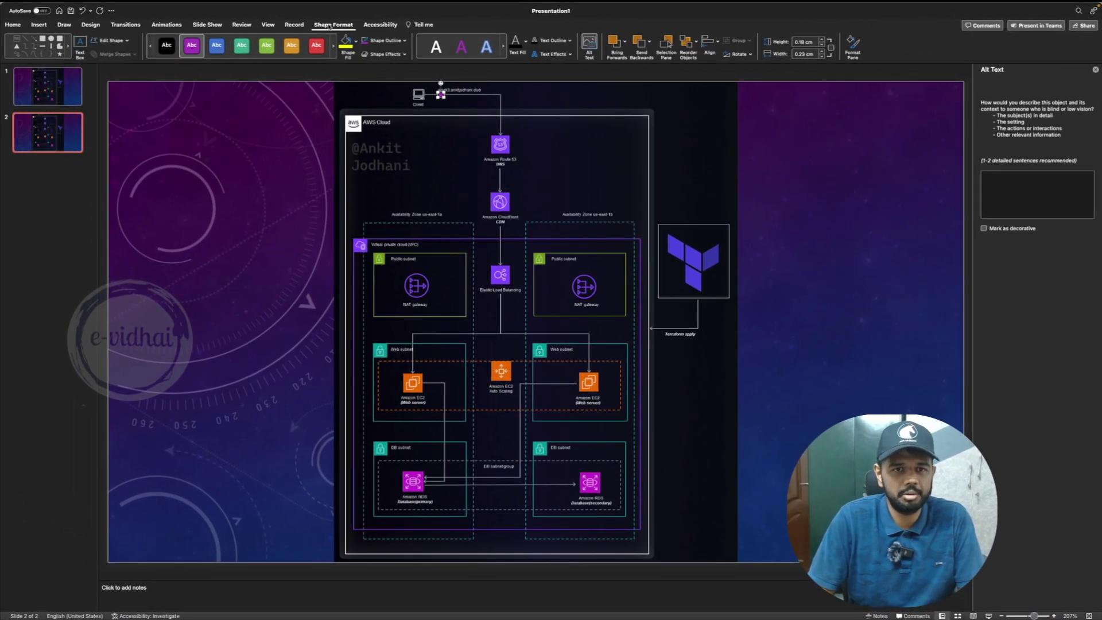
{"action": "left_click", "coordinate": [355, 41]}
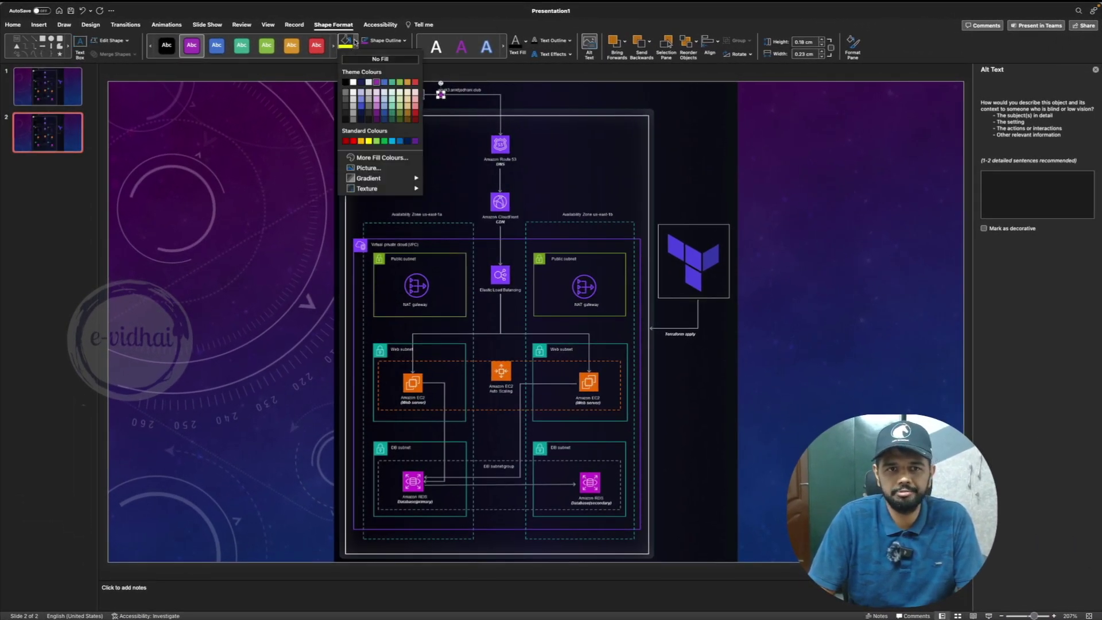
{"action": "left_click", "coordinate": [370, 142]}
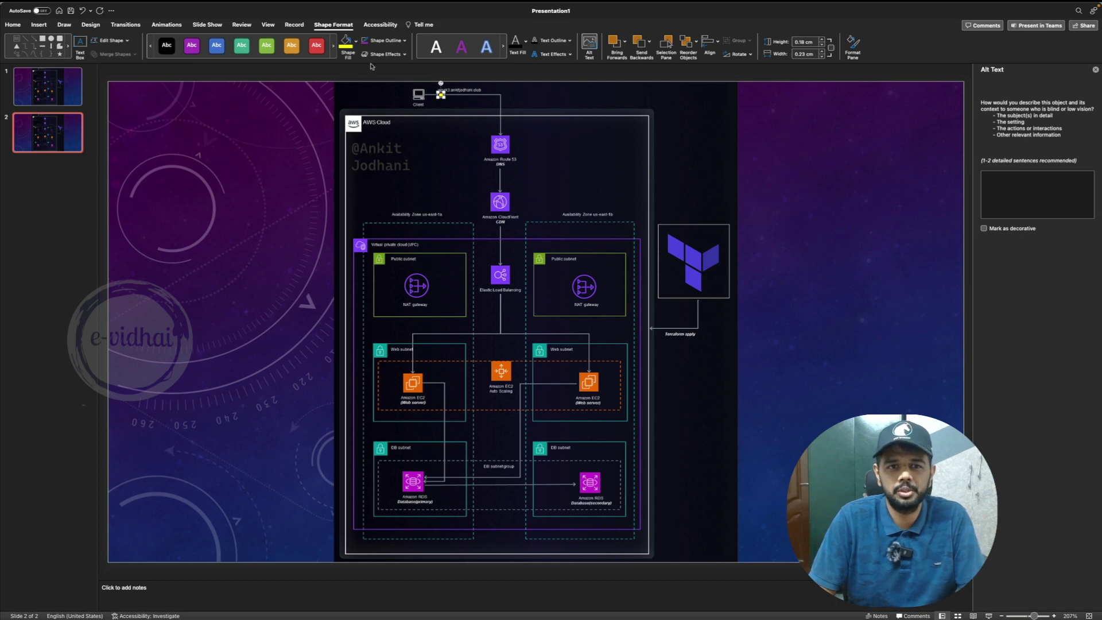
Step: Browse the Shape Effects options for the yellow dot and close them
{"action": "left_click", "coordinate": [388, 54]}
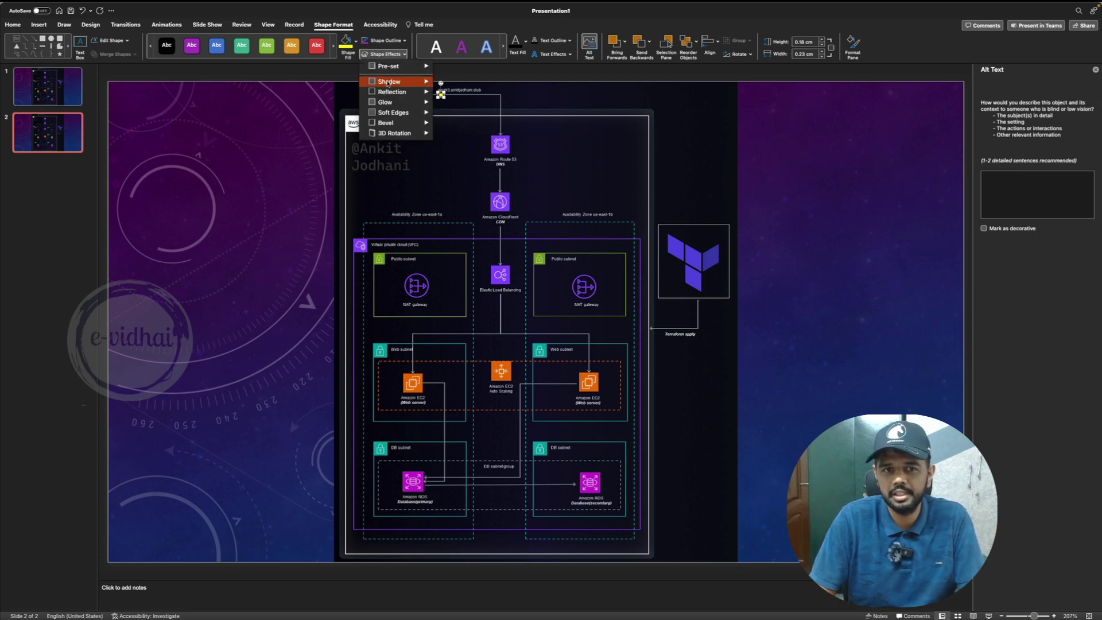
{"action": "mouse_move", "coordinate": [376, 102]}
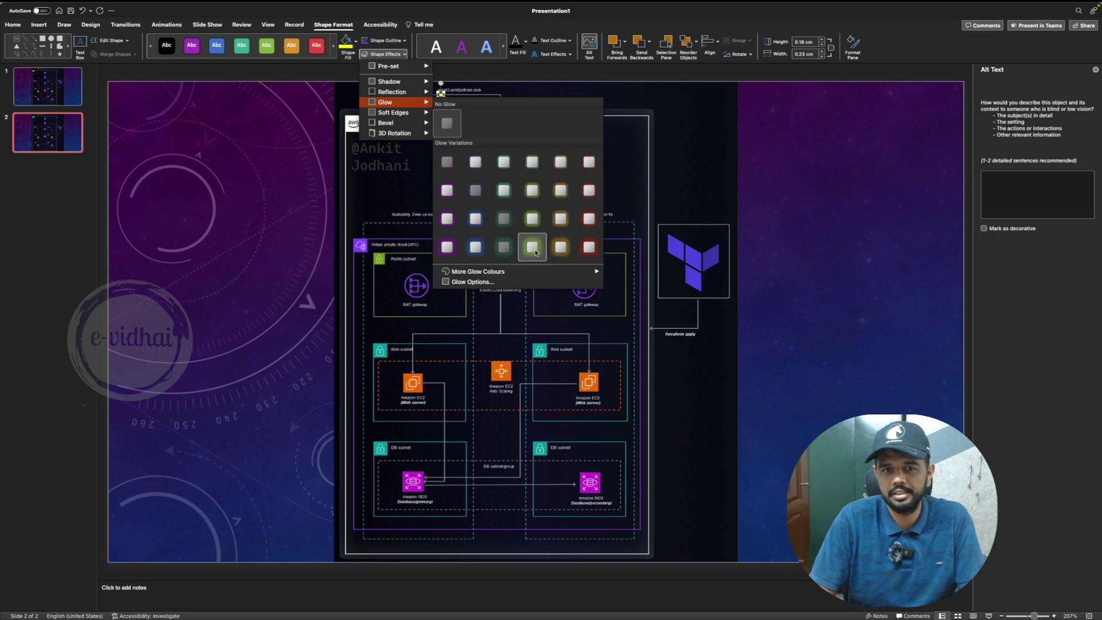
{"action": "left_click", "coordinate": [457, 145]}
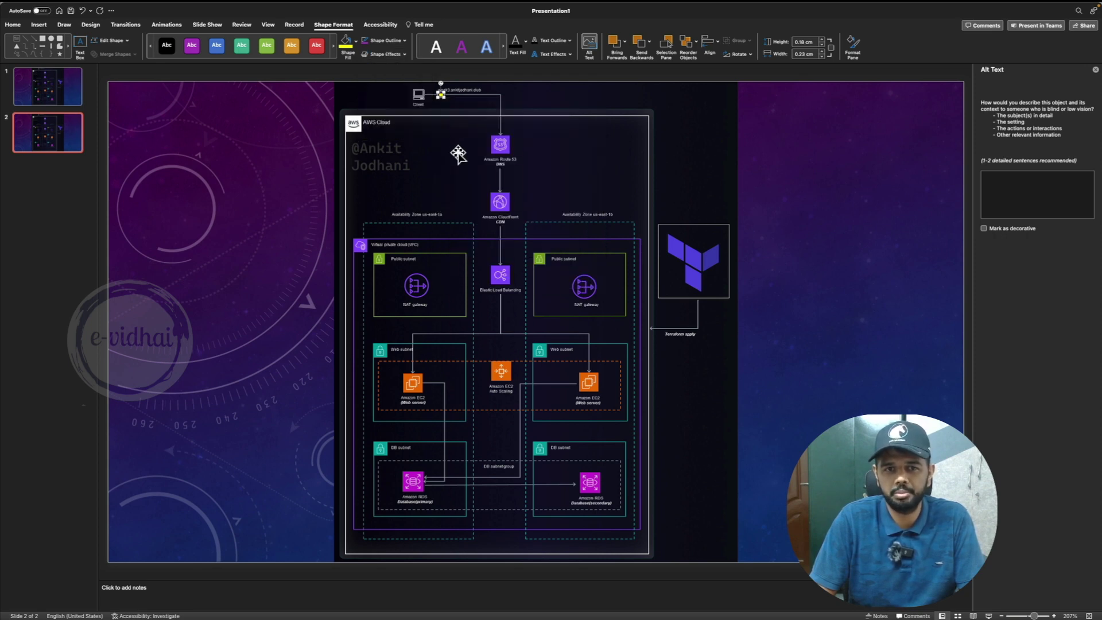
Step: Nudge the yellow dot onto the Client line and move a dot to the top of Route 53
{"action": "left_click", "coordinate": [452, 107]}
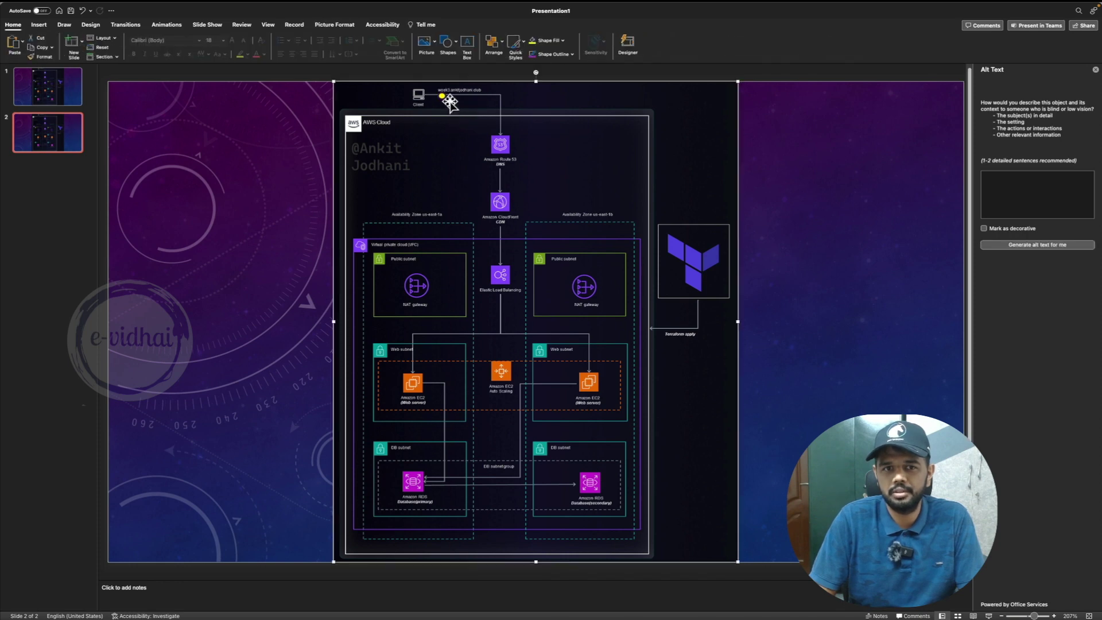
{"action": "left_click", "coordinate": [442, 96]}
{"action": "left_click", "coordinate": [458, 144]}
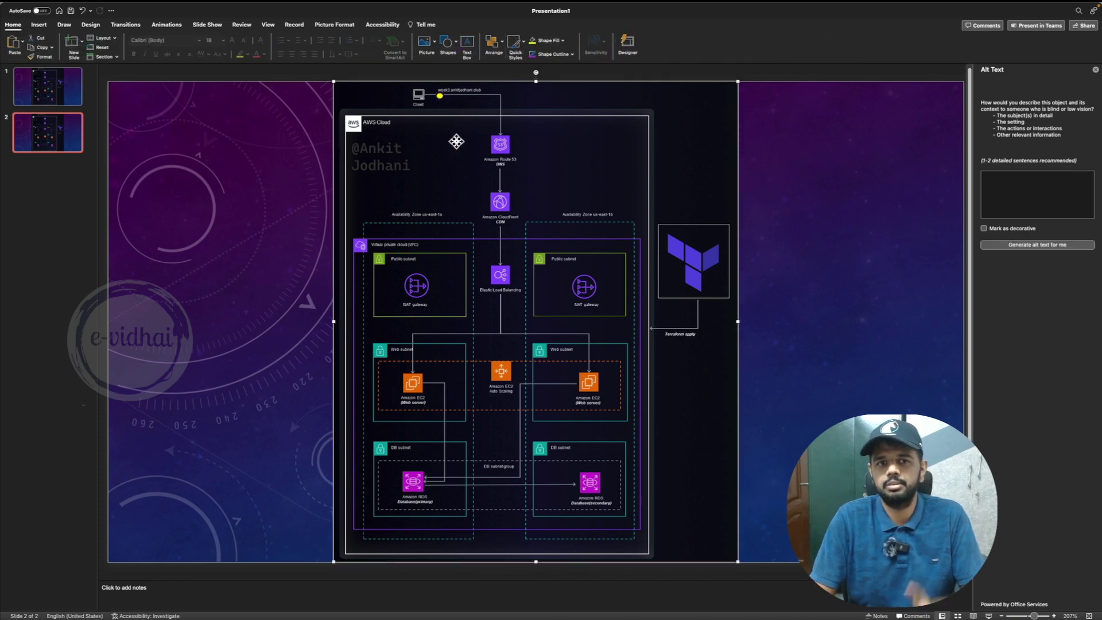
{"action": "left_click_drag", "start_coordinate": [440, 96], "coordinate": [442, 96]}
{"action": "left_click", "coordinate": [452, 133]}
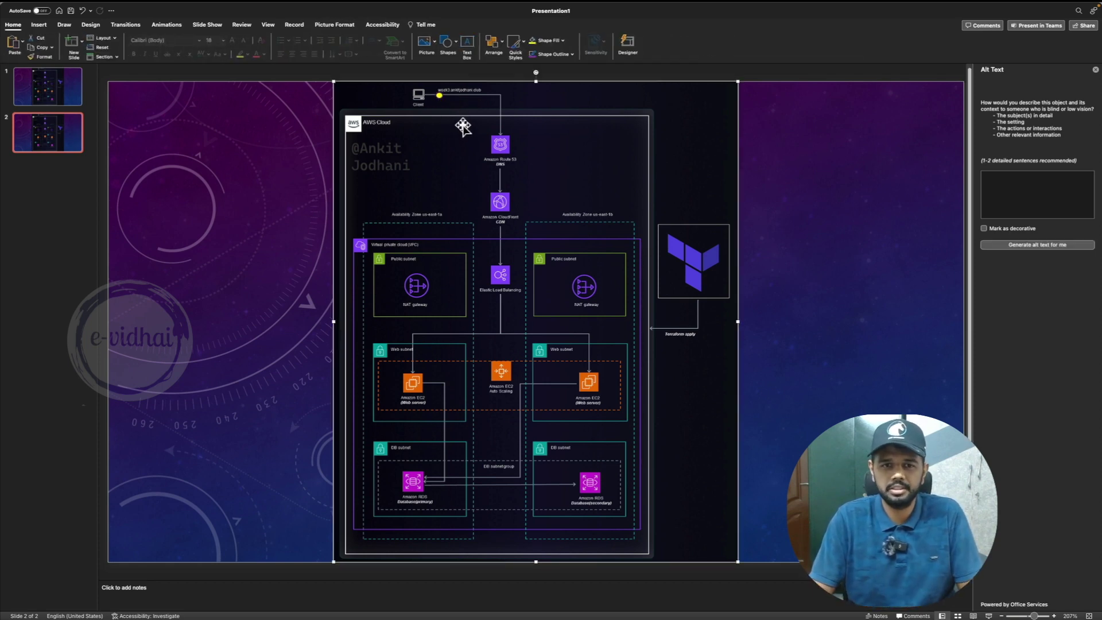
{"action": "left_click", "coordinate": [441, 97]}
{"action": "left_click", "coordinate": [450, 140]}
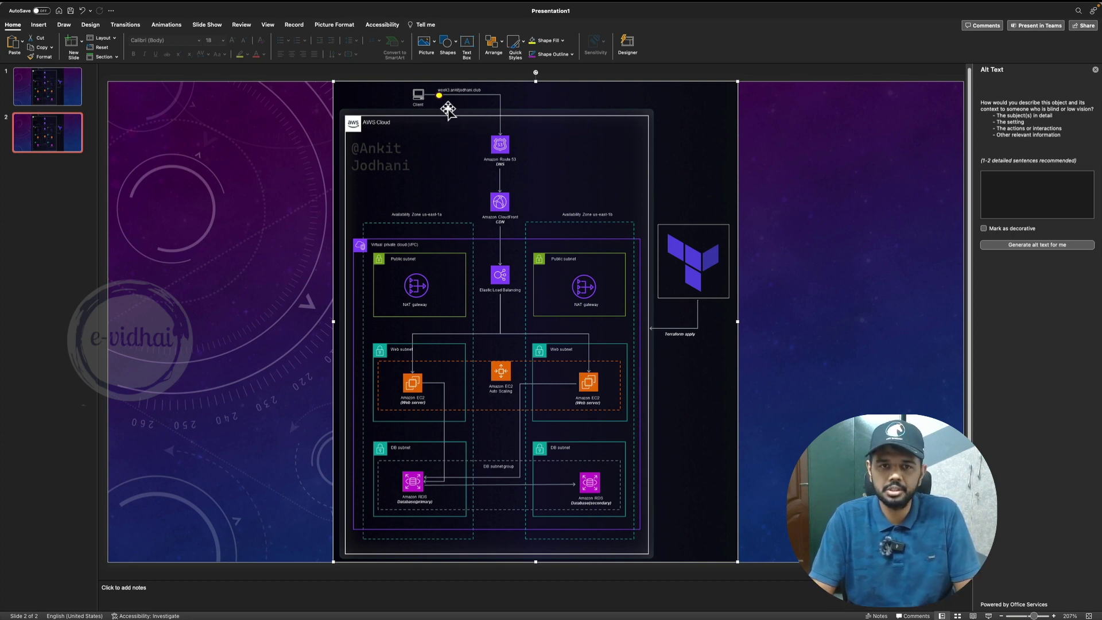
{"action": "left_click_drag", "start_coordinate": [441, 95], "coordinate": [499, 127]}
Step: Restore the accidentally deleted diagram picture and undo its unwanted moves
{"action": "left_click", "coordinate": [508, 133]}
{"action": "left_click", "coordinate": [501, 127]}
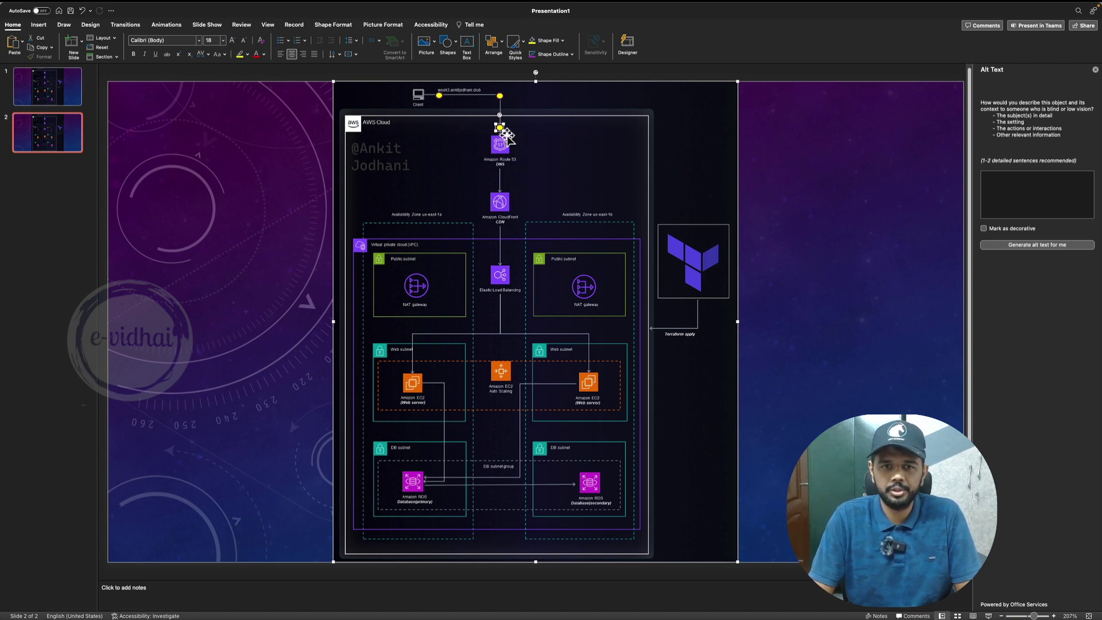
{"action": "key", "text": "Delete"}
{"action": "key", "text": "ctrl+z"}
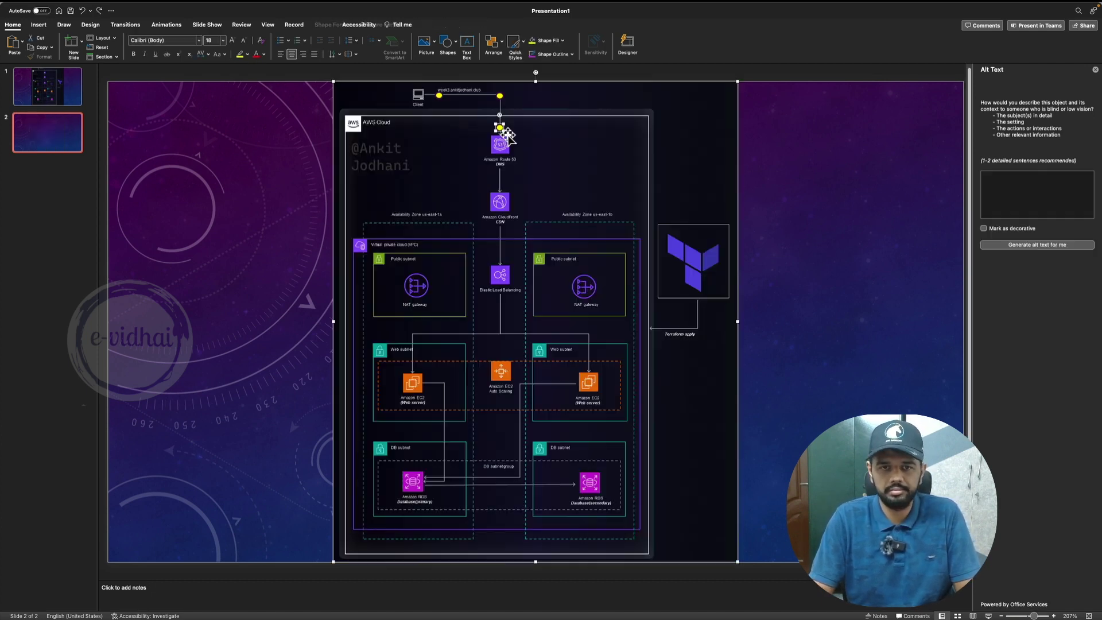
{"action": "mouse_move", "coordinate": [509, 137]}
{"action": "left_mouse_down"}
{"action": "mouse_move", "coordinate": [505, 129]}
{"action": "mouse_move", "coordinate": [524, 130]}
{"action": "left_mouse_up"}
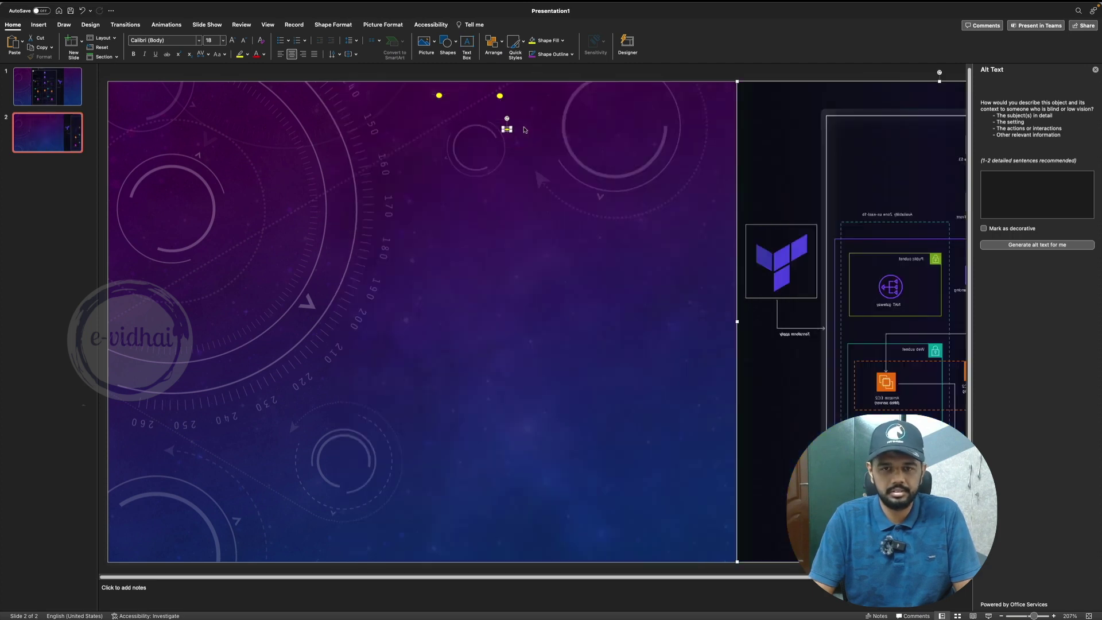
{"action": "key", "text": "ctrl+z"}
{"action": "key", "text": "ctrl+z"}
{"action": "key", "text": "ctrl+z"}
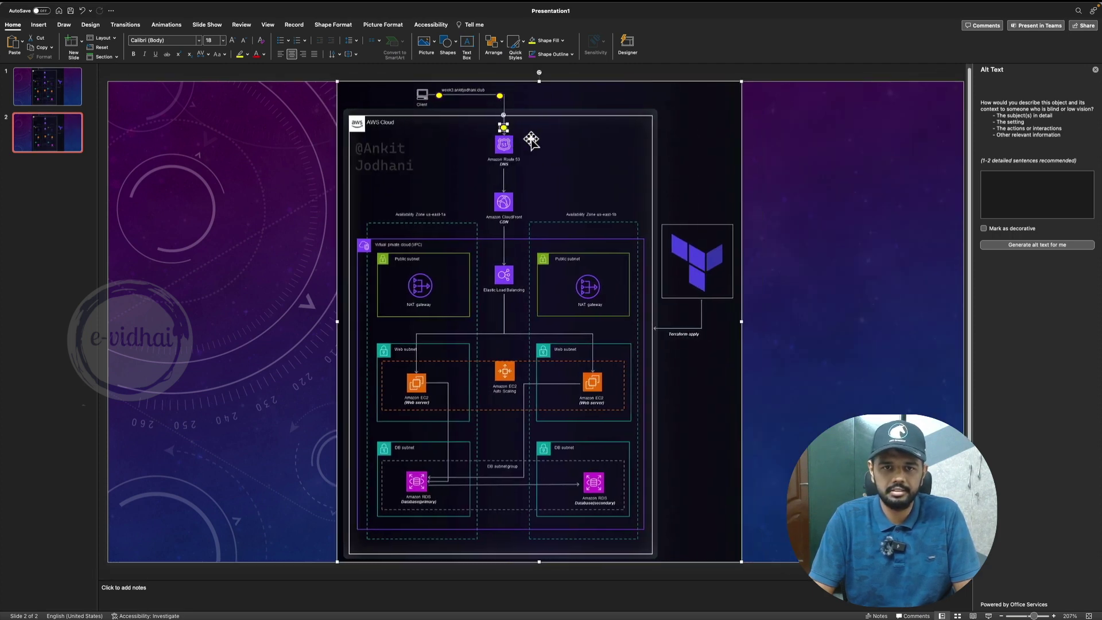
{"action": "key", "text": "ctrl+z"}
{"action": "mouse_move", "coordinate": [499, 127]}
{"action": "left_mouse_down"}
{"action": "mouse_move", "coordinate": [487, 133]}
{"action": "mouse_move", "coordinate": [510, 130]}
{"action": "left_mouse_up"}
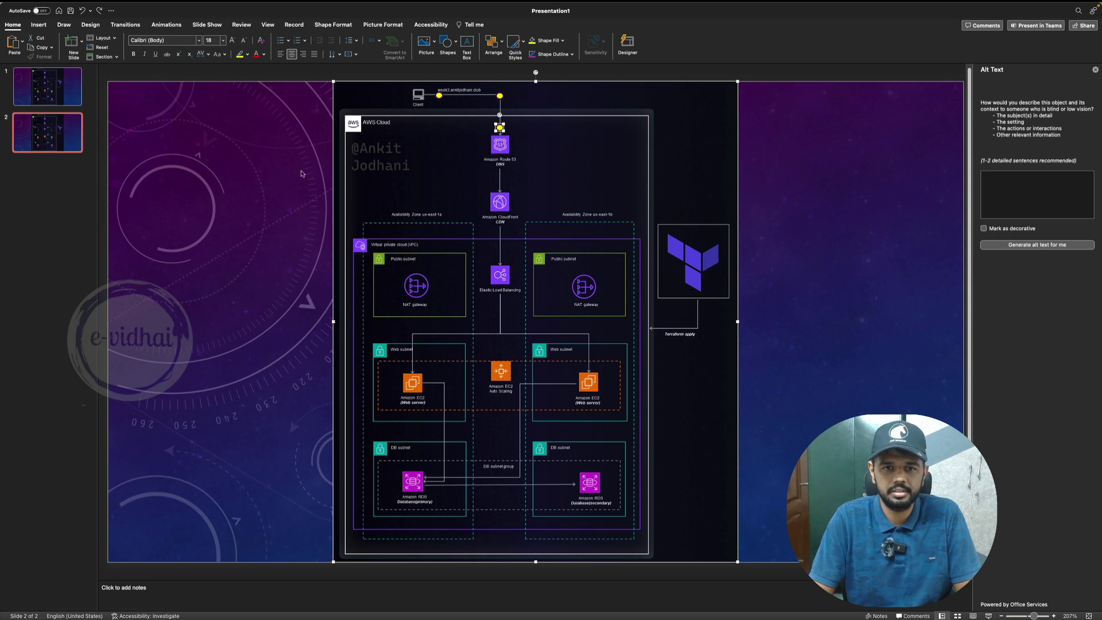
Step: Place dots between Route 53 and CloudFront, below CloudFront and ELB, by EC2, and beside primary RDS
{"action": "left_click", "coordinate": [283, 177]}
{"action": "left_click", "coordinate": [499, 125]}
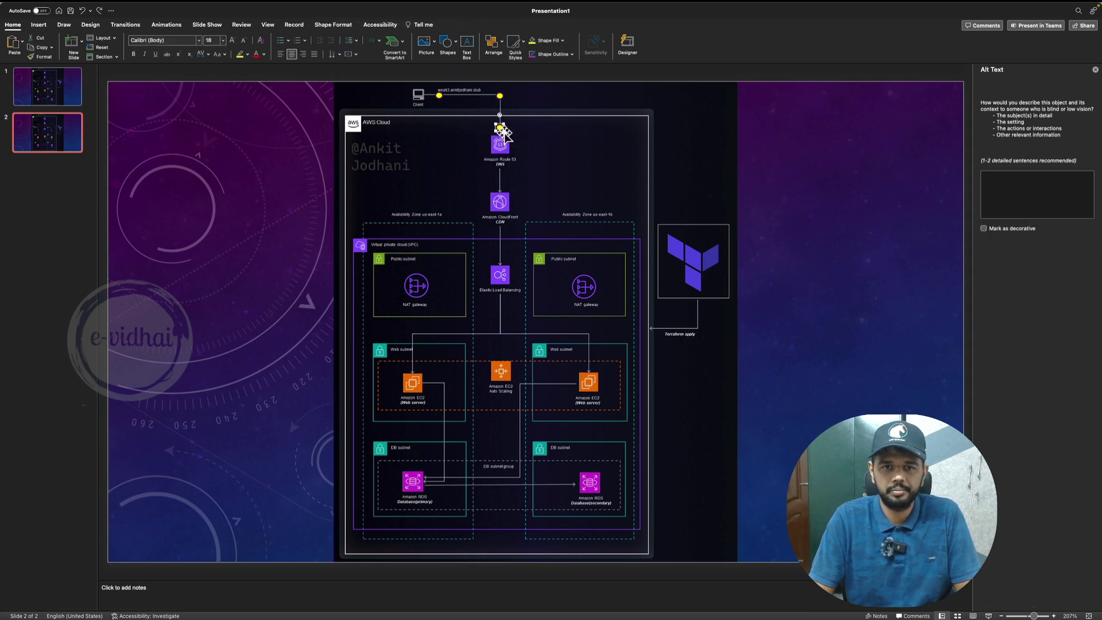
{"action": "left_click_drag", "start_coordinate": [504, 134], "coordinate": [500, 171]}
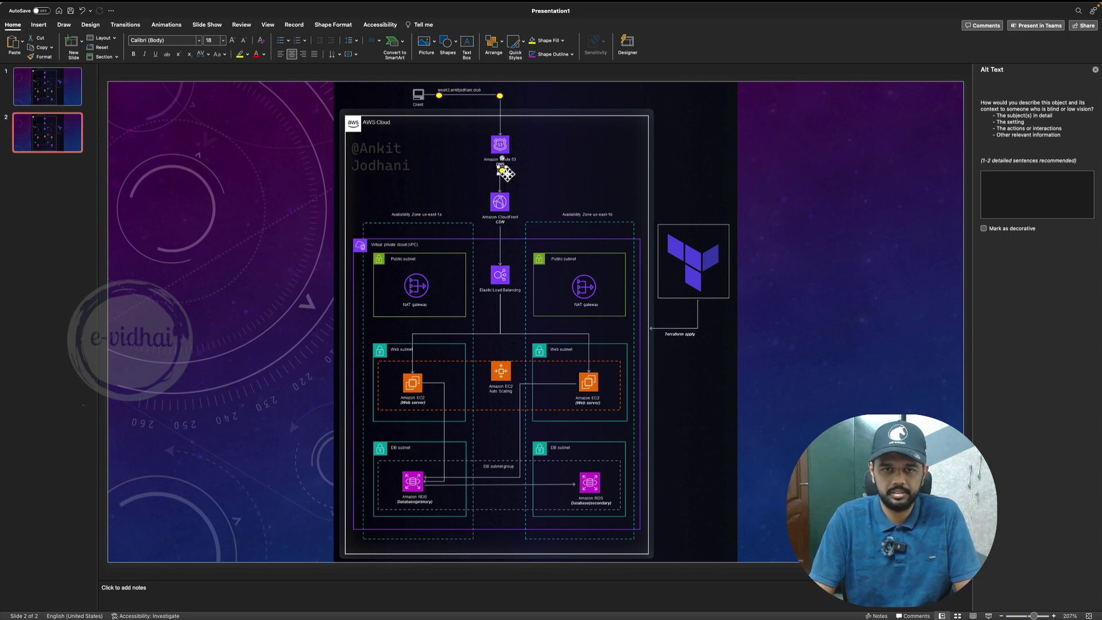
{"action": "left_click", "coordinate": [528, 171]}
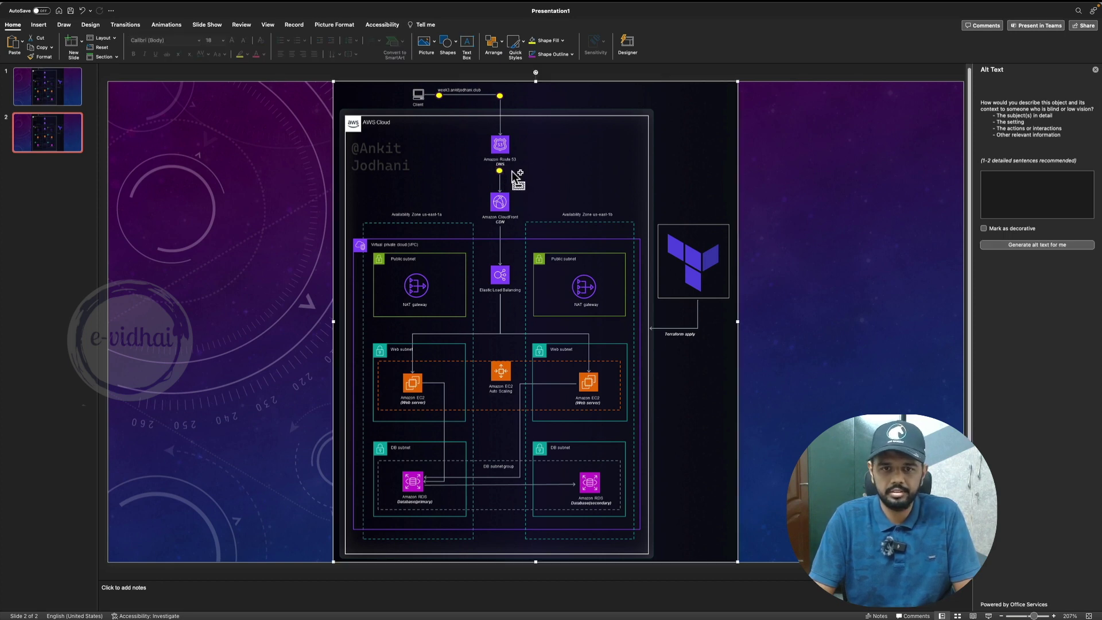
{"action": "left_click_drag", "start_coordinate": [508, 175], "coordinate": [505, 241]}
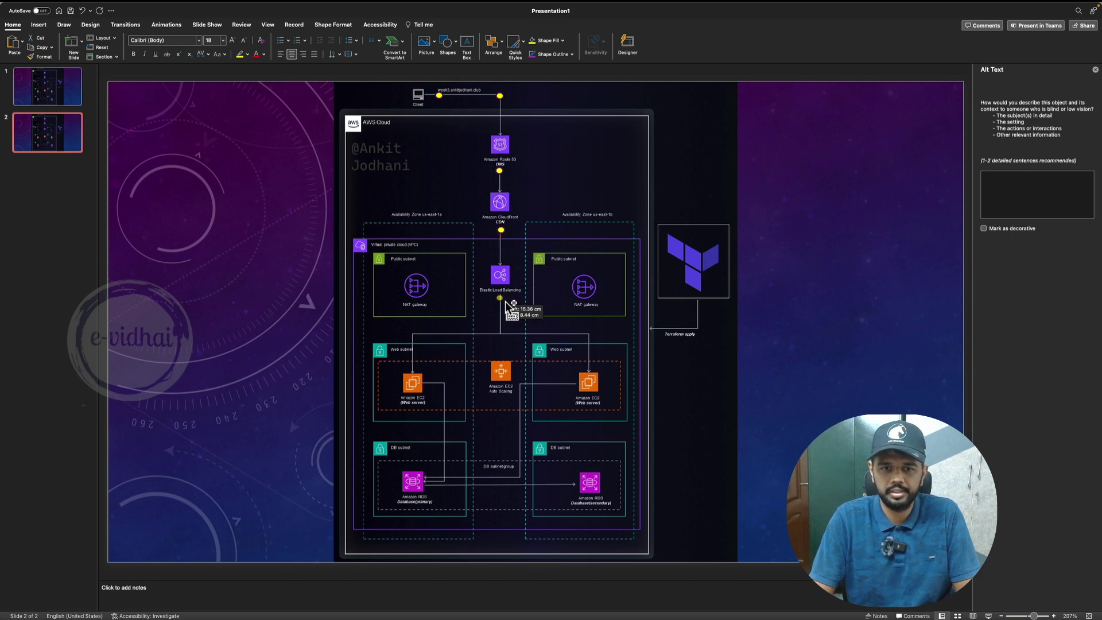
{"action": "left_click_drag", "start_coordinate": [506, 302], "coordinate": [476, 385]}
{"action": "left_click_drag", "start_coordinate": [565, 390], "coordinate": [573, 384]}
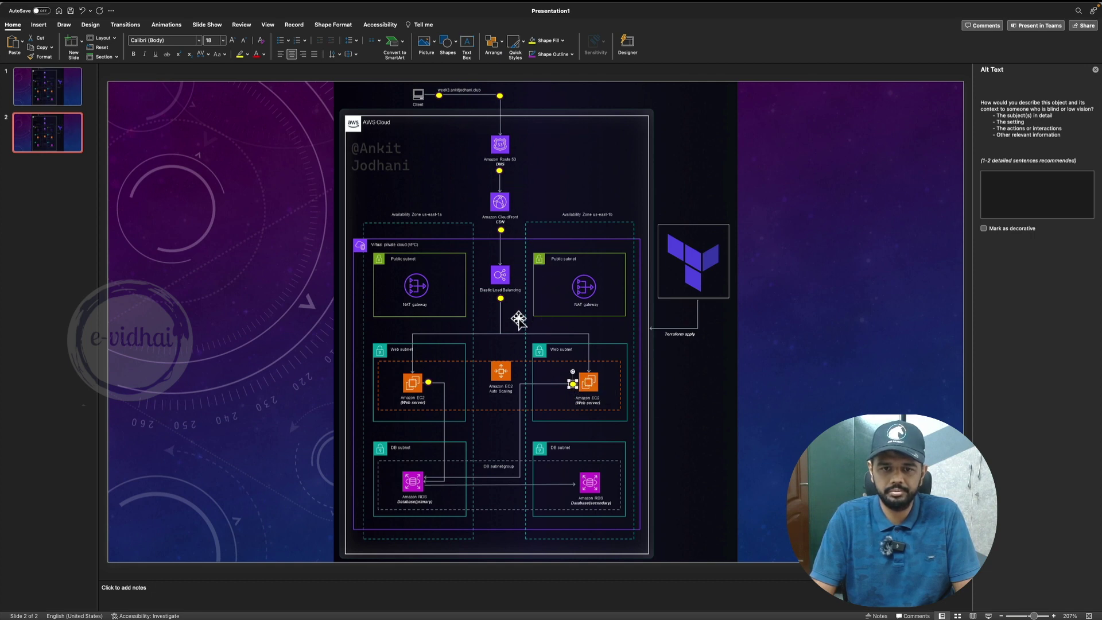
{"action": "left_click_drag", "start_coordinate": [577, 387], "coordinate": [562, 456]}
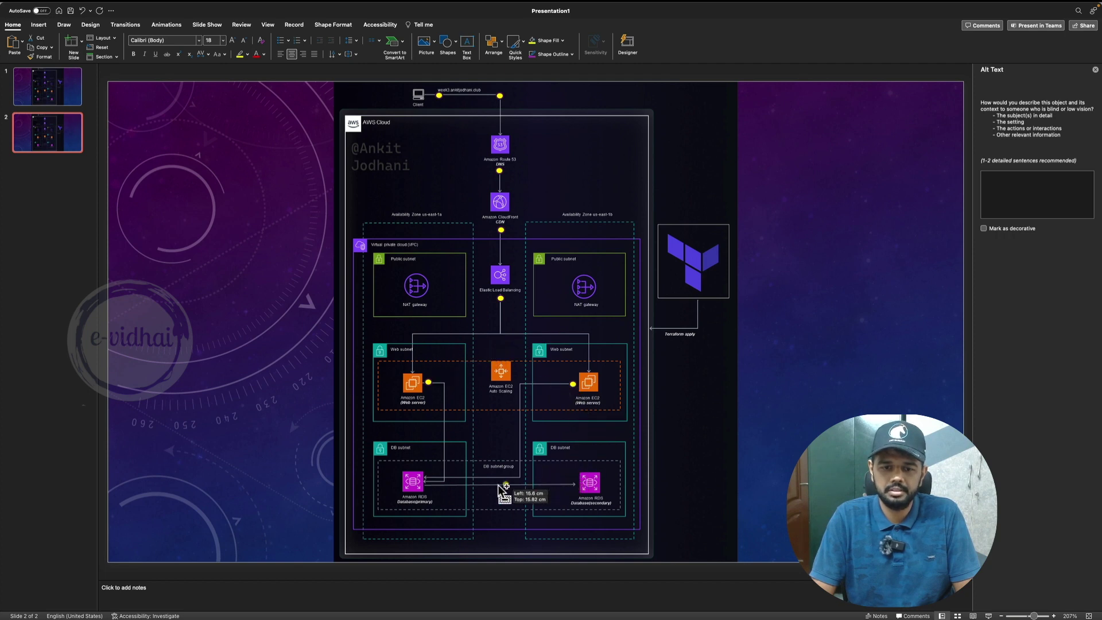
{"action": "left_click_drag", "start_coordinate": [472, 486], "coordinate": [436, 489]}
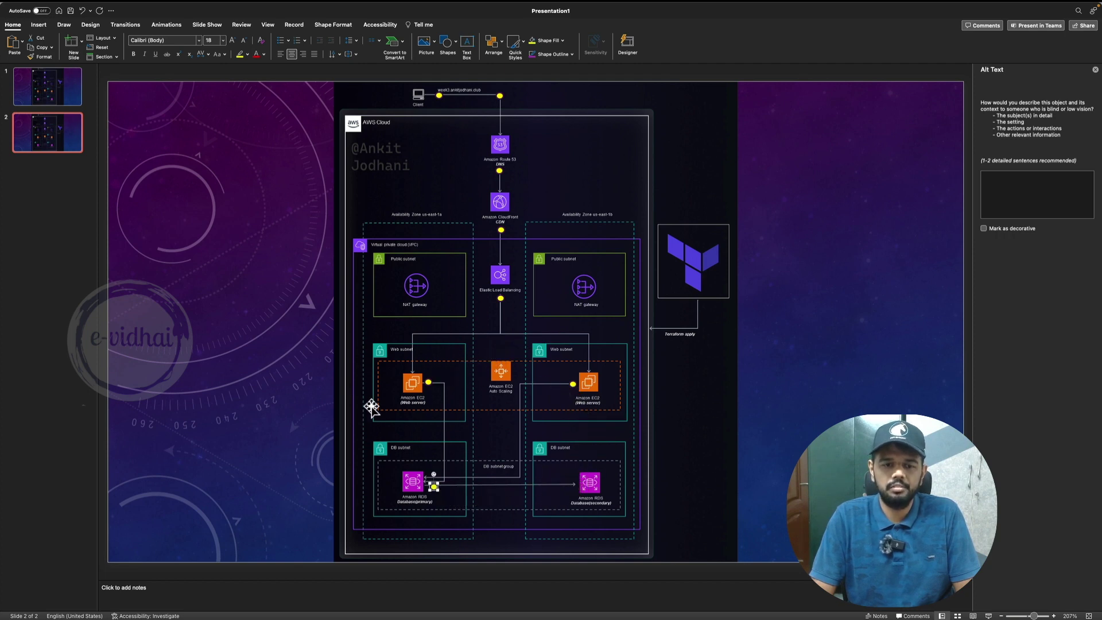
Step: Duplicate slide 2 to create slide 3 and open it
{"action": "left_click", "coordinate": [291, 386]}
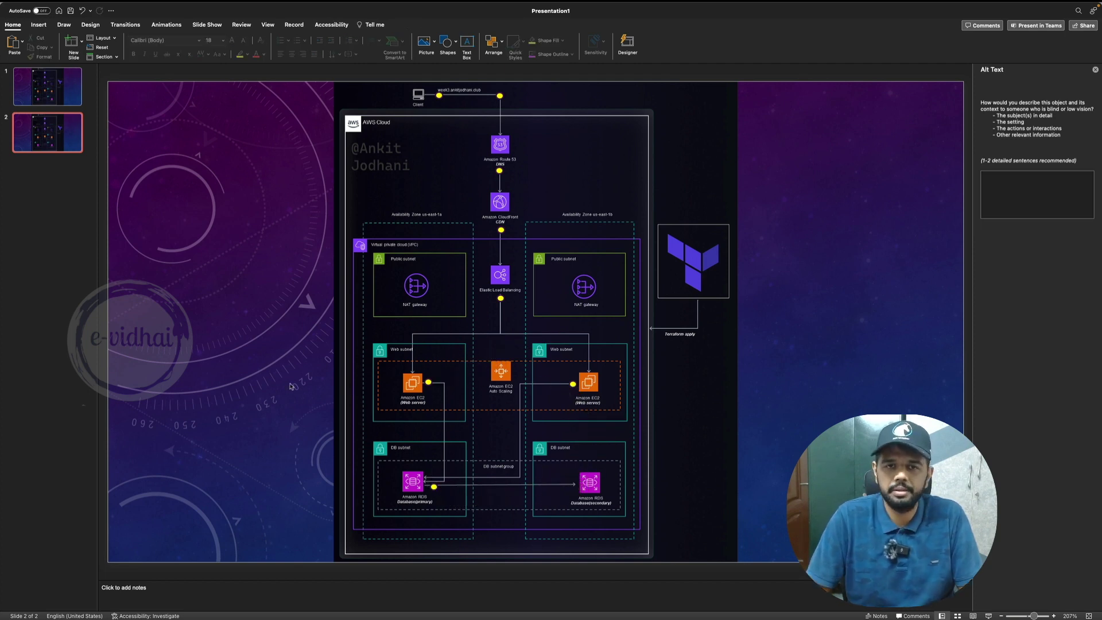
{"action": "right_click", "coordinate": [34, 133]}
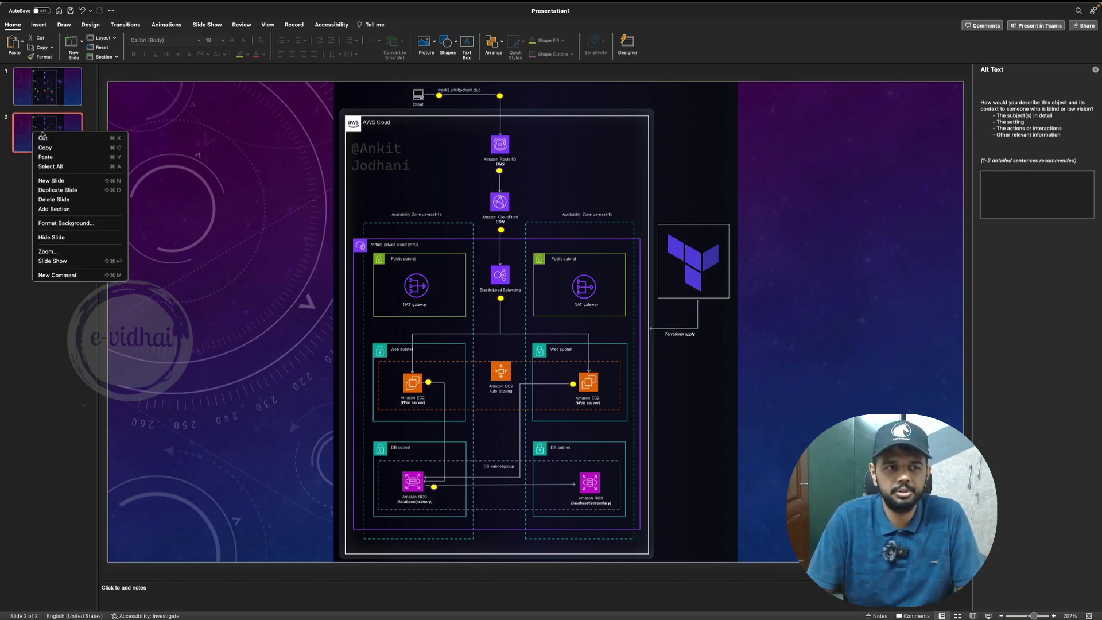
{"action": "left_click", "coordinate": [64, 191]}
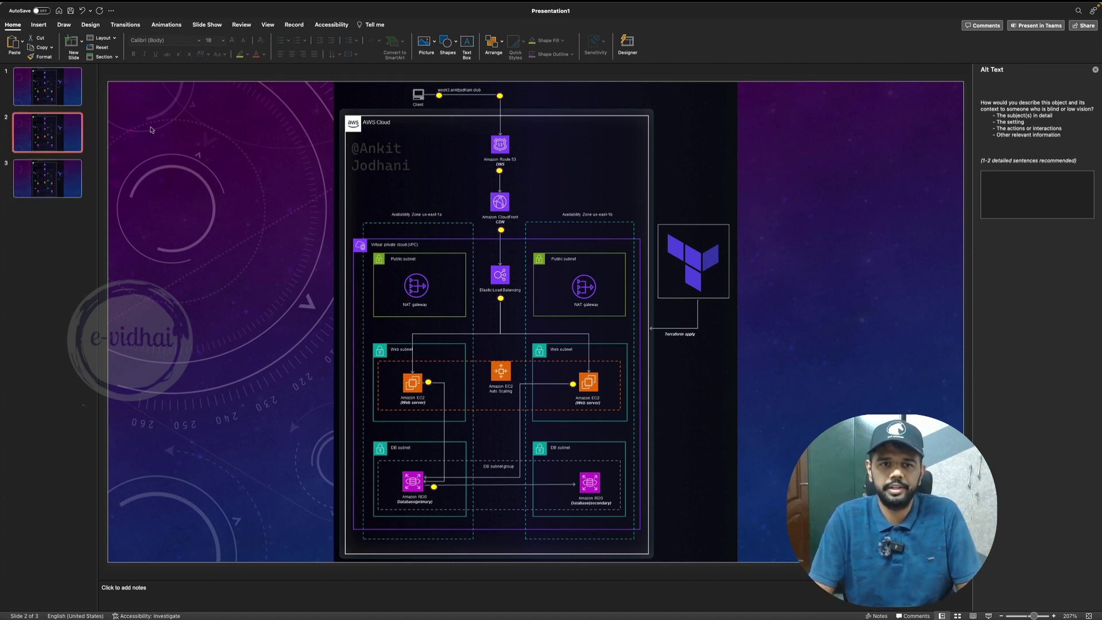
{"action": "left_click", "coordinate": [61, 174]}
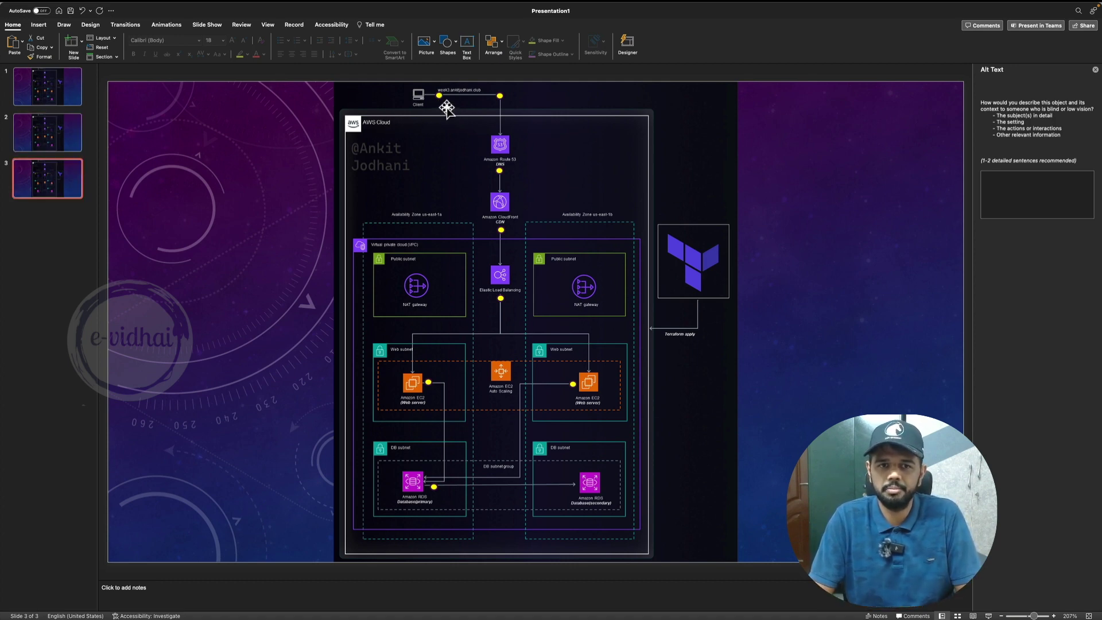
Step: Advance slide 3's dots toward Route 53, CloudFront, the web subnet junction, Auto Scaling and RDS
{"action": "left_click_drag", "start_coordinate": [444, 98], "coordinate": [501, 107]}
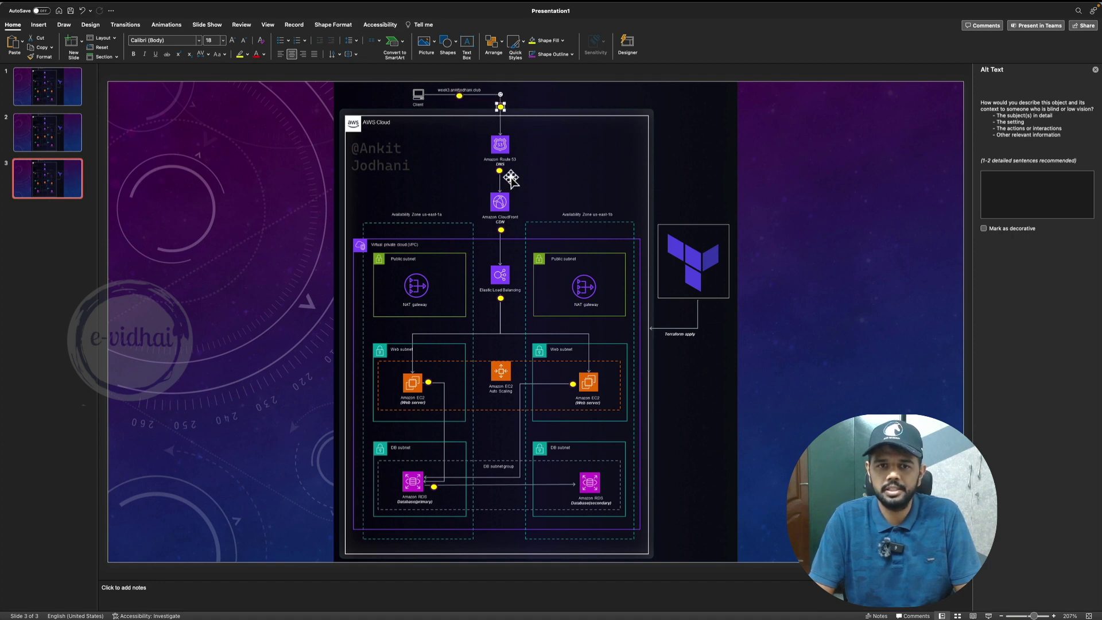
{"action": "left_click_drag", "start_coordinate": [505, 178], "coordinate": [503, 337]}
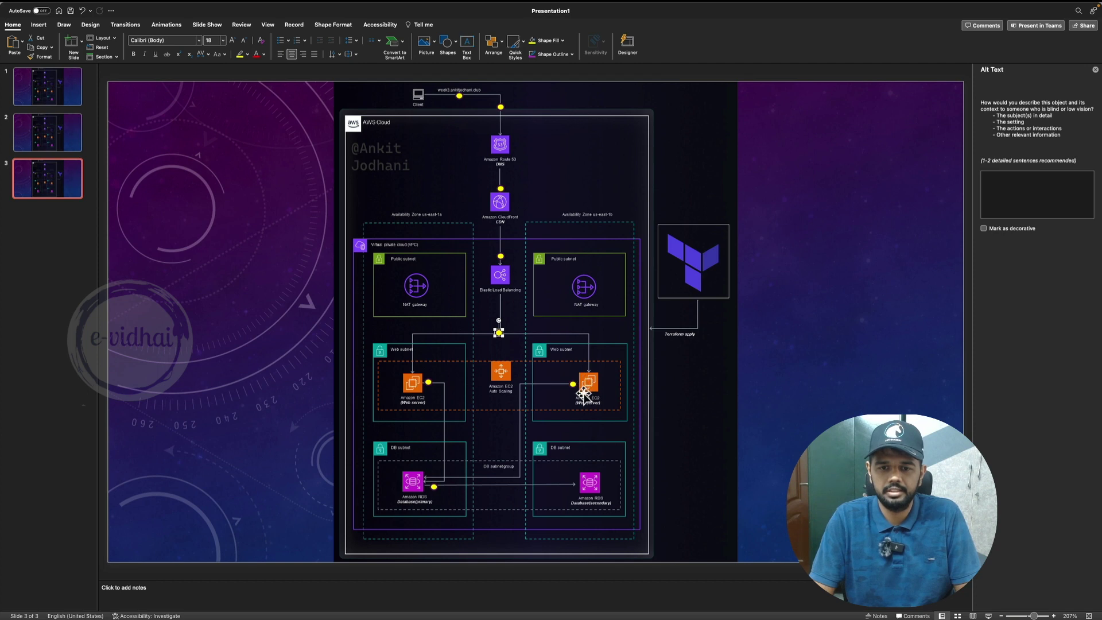
{"action": "left_click_drag", "start_coordinate": [572, 383], "coordinate": [522, 382]}
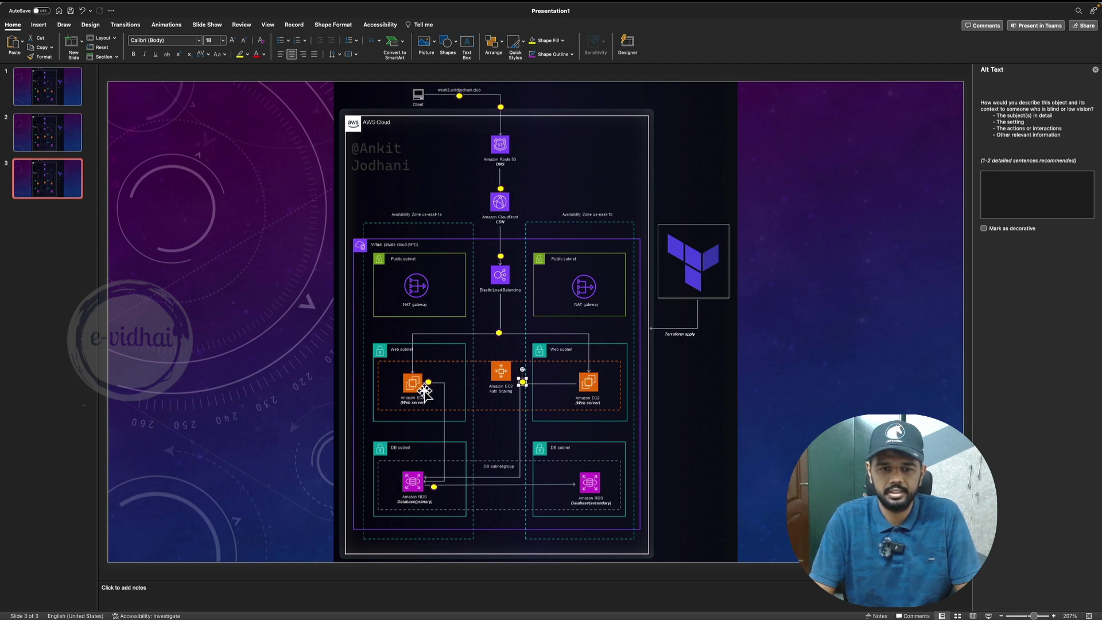
{"action": "left_click_drag", "start_coordinate": [423, 388], "coordinate": [442, 383]}
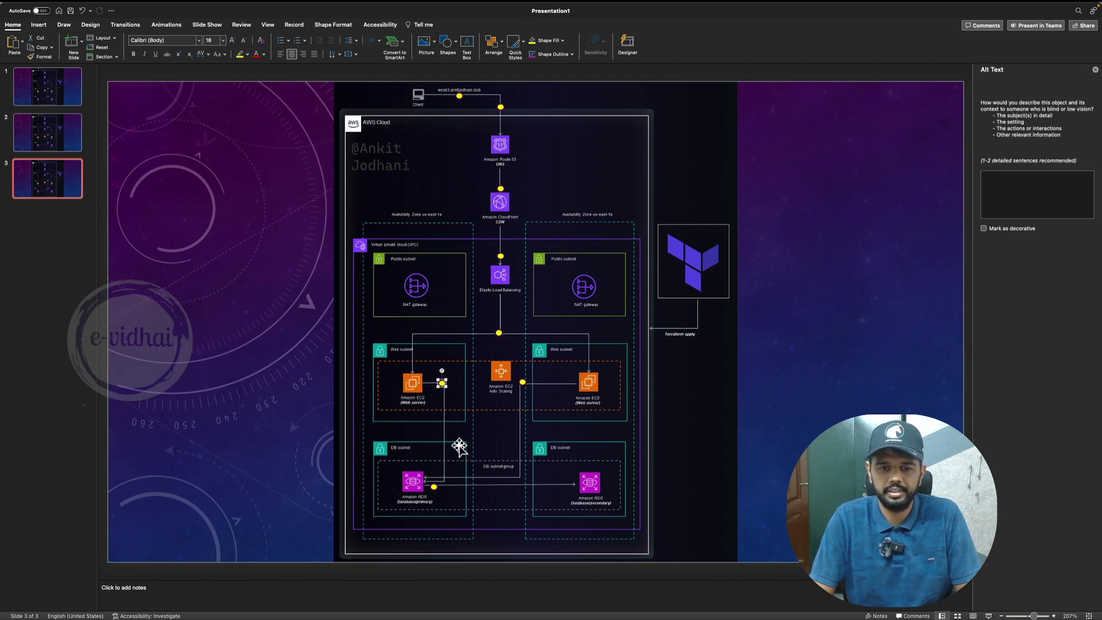
{"action": "left_click", "coordinate": [437, 487]}
{"action": "left_click_drag", "start_coordinate": [447, 491], "coordinate": [489, 487]}
Step: Duplicate slide 3 as a new slide 4
{"action": "left_click", "coordinate": [66, 188]}
{"action": "right_click", "coordinate": [66, 189]}
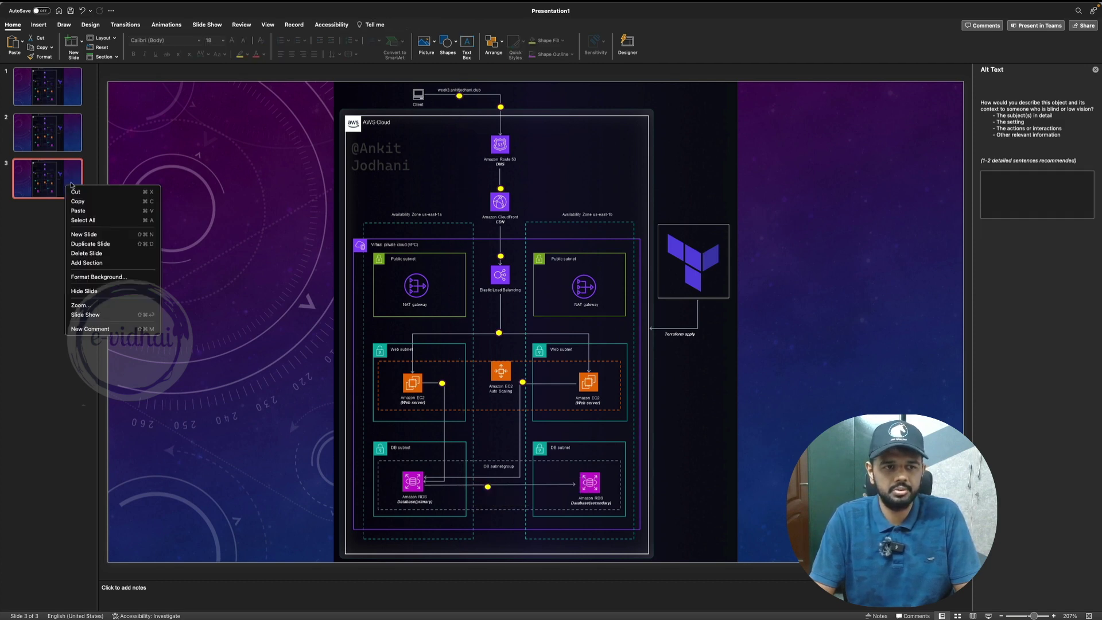
{"action": "left_click", "coordinate": [102, 244]}
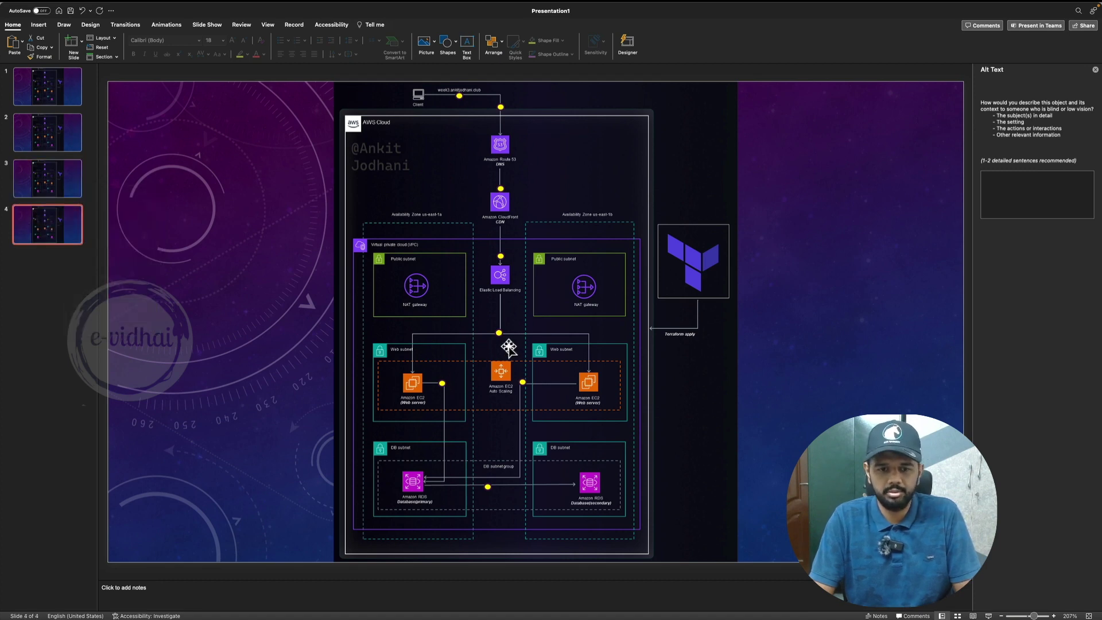
Step: Advance slide 4's dots above both web subnets, toward the DB subnets and the secondary RDS
{"action": "left_click_drag", "start_coordinate": [500, 333], "coordinate": [595, 335]}
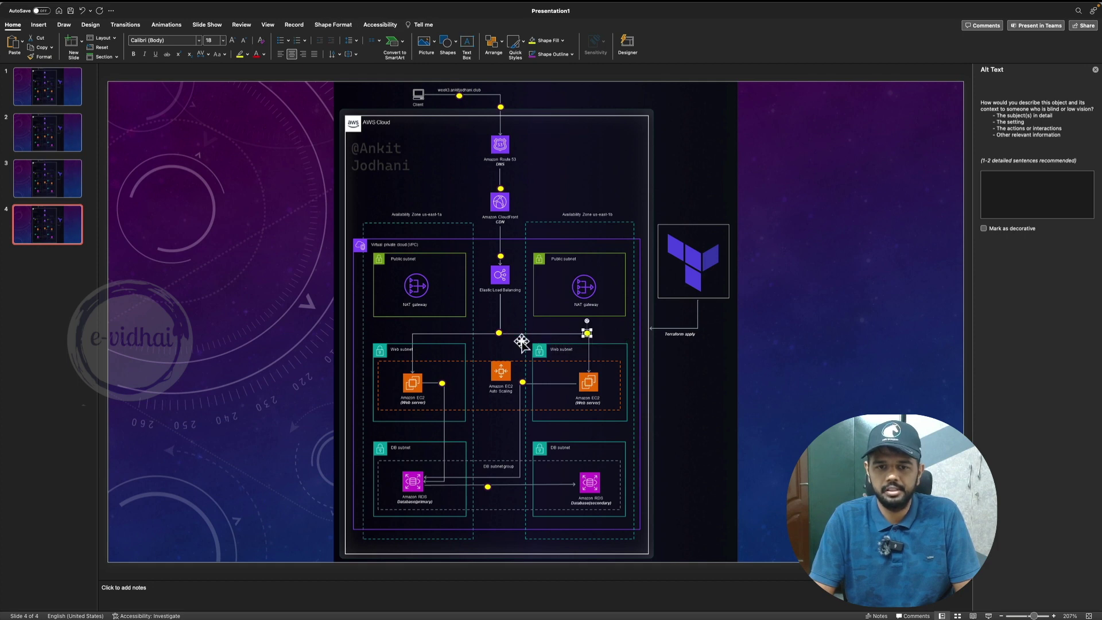
{"action": "left_click_drag", "start_coordinate": [508, 341], "coordinate": [421, 340]}
{"action": "left_click_drag", "start_coordinate": [445, 384], "coordinate": [445, 474]}
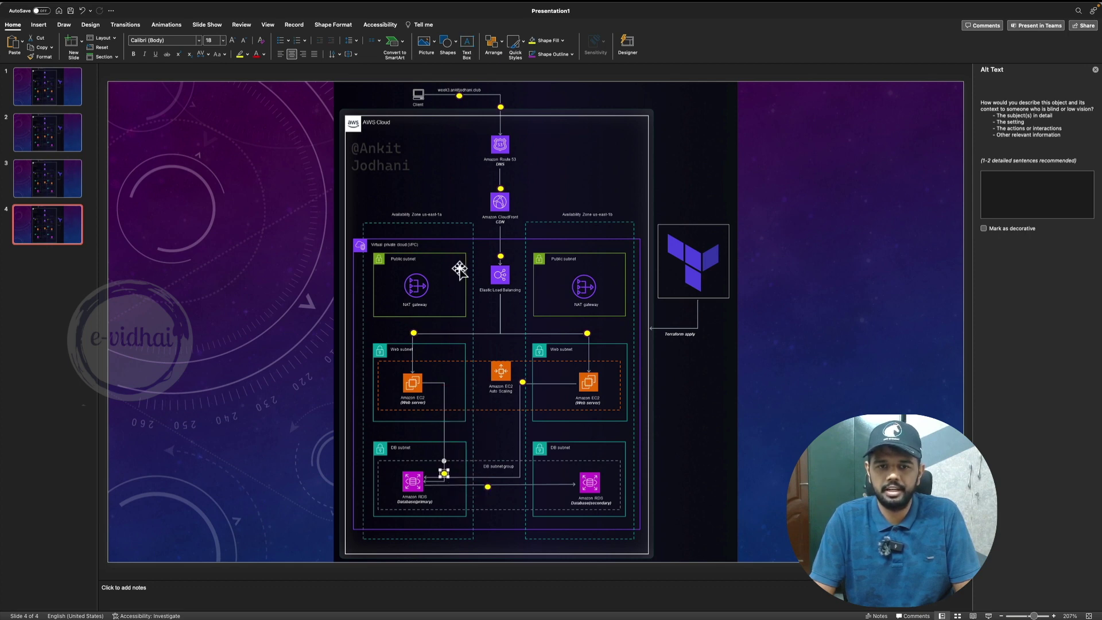
{"action": "left_click_drag", "start_coordinate": [508, 192], "coordinate": [504, 99]}
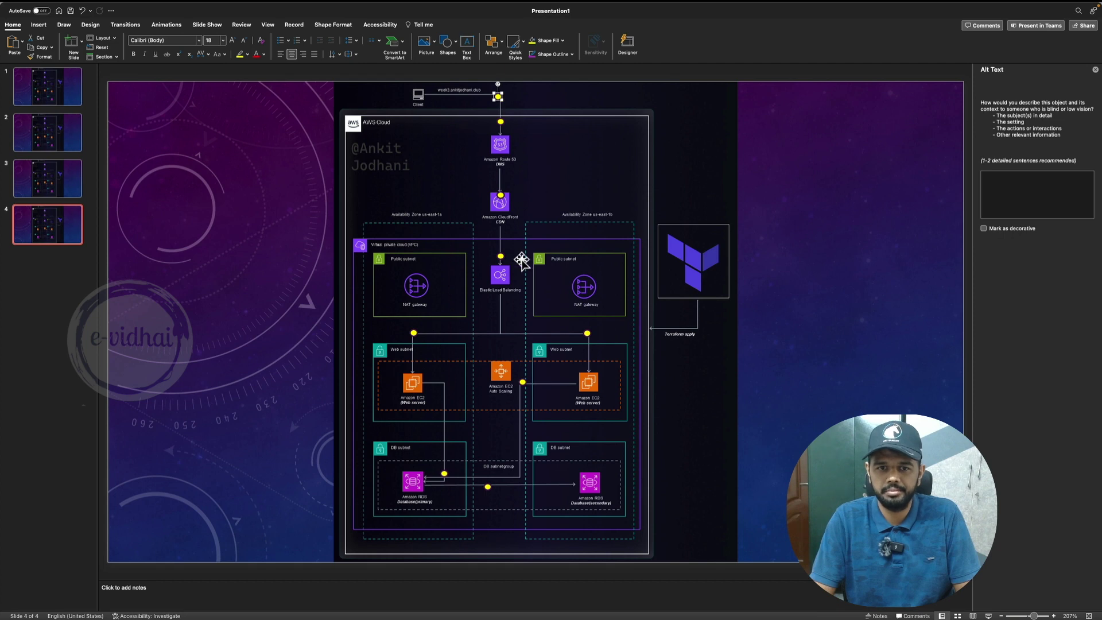
{"action": "left_click_drag", "start_coordinate": [413, 332], "coordinate": [413, 351]}
{"action": "left_click_drag", "start_coordinate": [587, 334], "coordinate": [592, 362]}
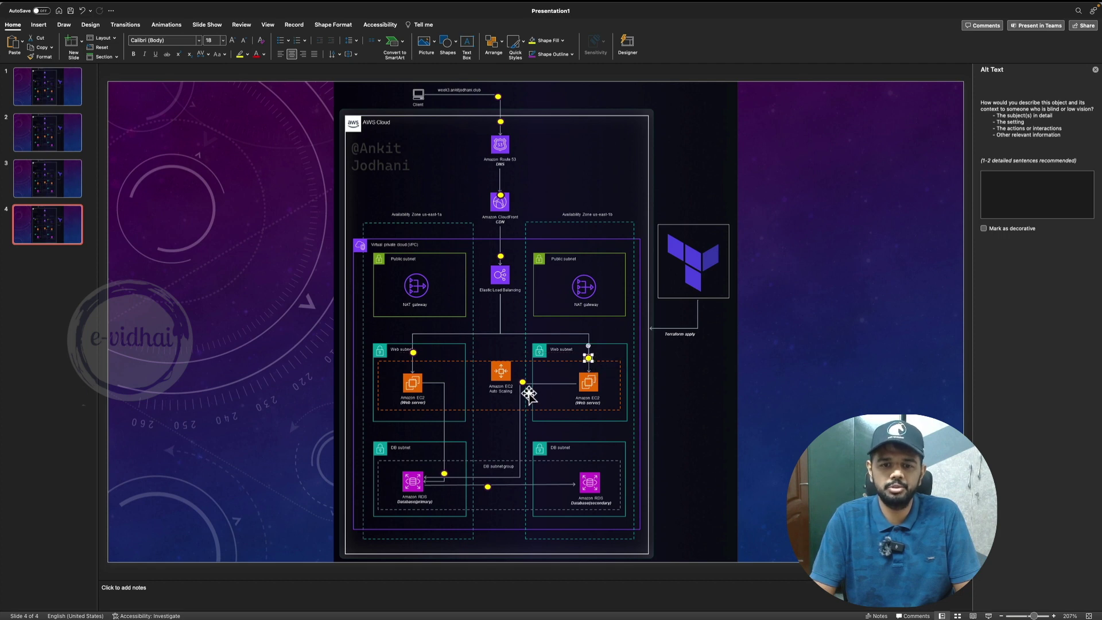
{"action": "left_click_drag", "start_coordinate": [522, 382], "coordinate": [523, 430]}
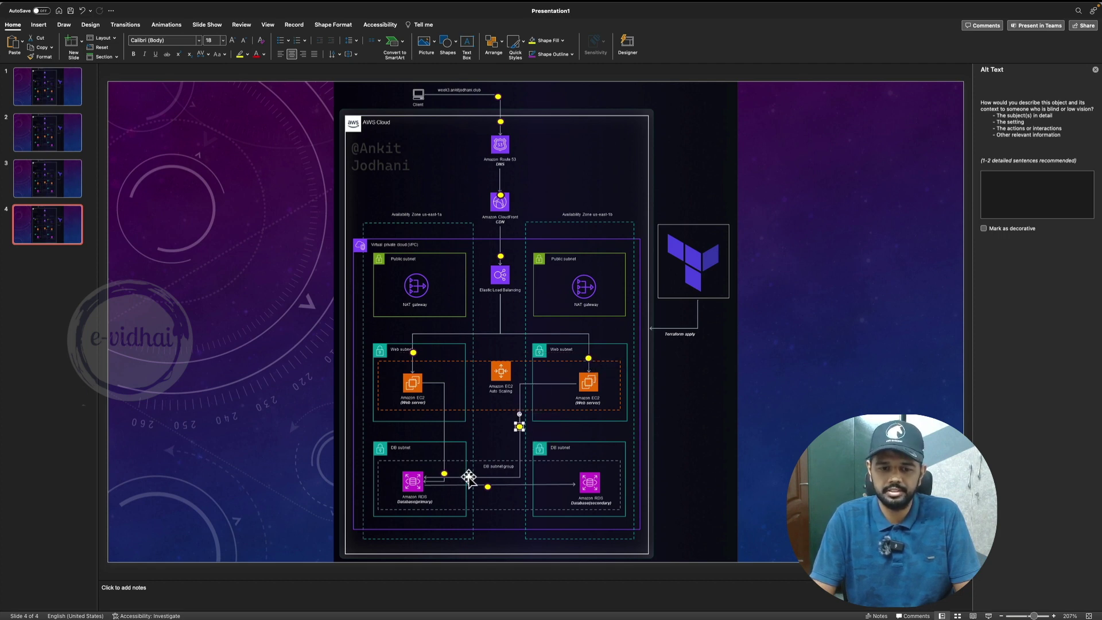
{"action": "left_click_drag", "start_coordinate": [492, 488], "coordinate": [540, 489]}
Step: Duplicate slide 4 as a new slide 5
{"action": "left_click", "coordinate": [45, 216]}
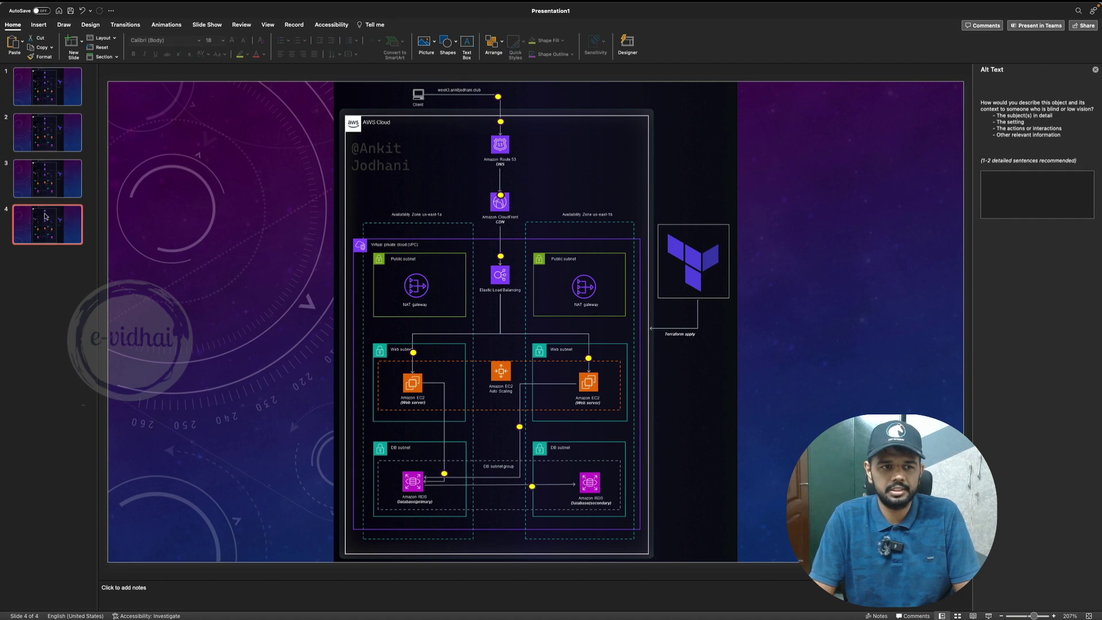
{"action": "right_click", "coordinate": [45, 213]}
{"action": "left_click", "coordinate": [95, 275]}
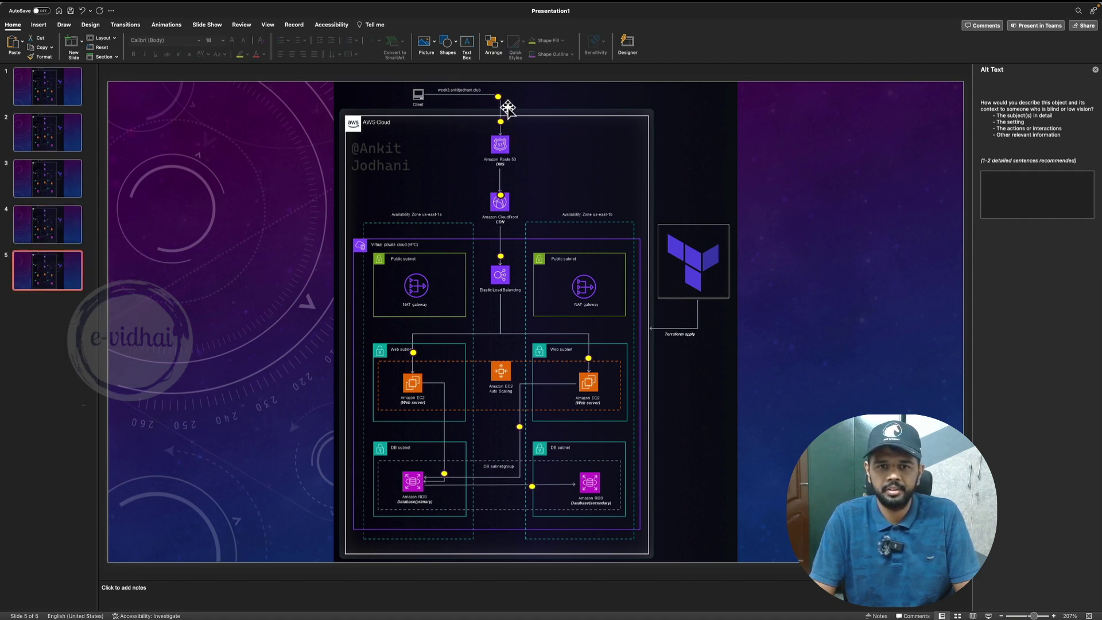
Step: Move slide 5's dots onto CloudFront, Elastic Load Balancing, both EC2 icons and the secondary RDS
{"action": "left_click_drag", "start_coordinate": [507, 108], "coordinate": [501, 134]}
{"action": "left_click_drag", "start_coordinate": [501, 196], "coordinate": [500, 200]}
{"action": "left_click_drag", "start_coordinate": [500, 256], "coordinate": [500, 268]}
{"action": "left_click_drag", "start_coordinate": [420, 360], "coordinate": [419, 378]}
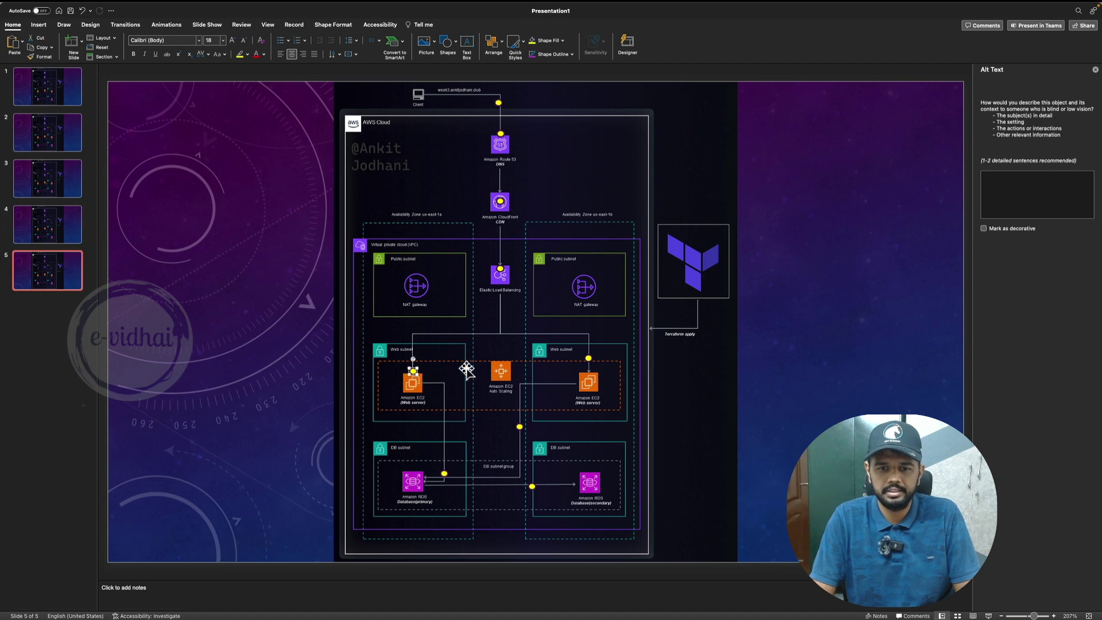
{"action": "left_click", "coordinate": [591, 364]}
{"action": "left_click_drag", "start_coordinate": [591, 365], "coordinate": [592, 376]}
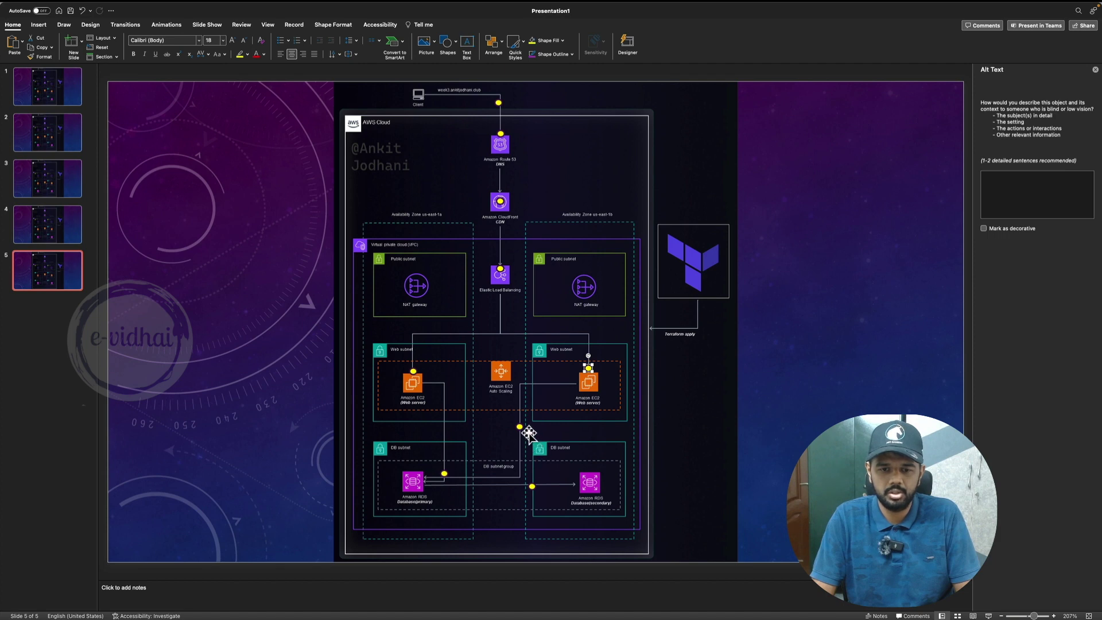
{"action": "left_click_drag", "start_coordinate": [529, 434], "coordinate": [432, 482]}
{"action": "left_click_drag", "start_coordinate": [532, 485], "coordinate": [574, 485]}
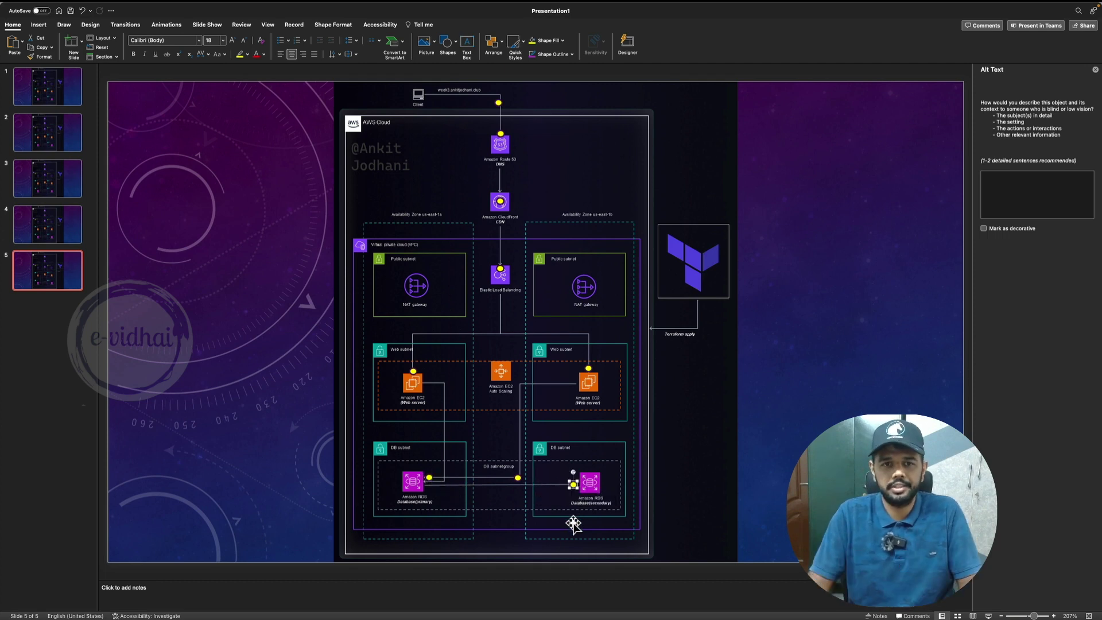
Step: Copy slide 1 and move the pasted copy to the end of the deck as slide 6
{"action": "left_click", "coordinate": [42, 90]}
{"action": "key", "text": "super+c"}
{"action": "key", "text": "super+v"}
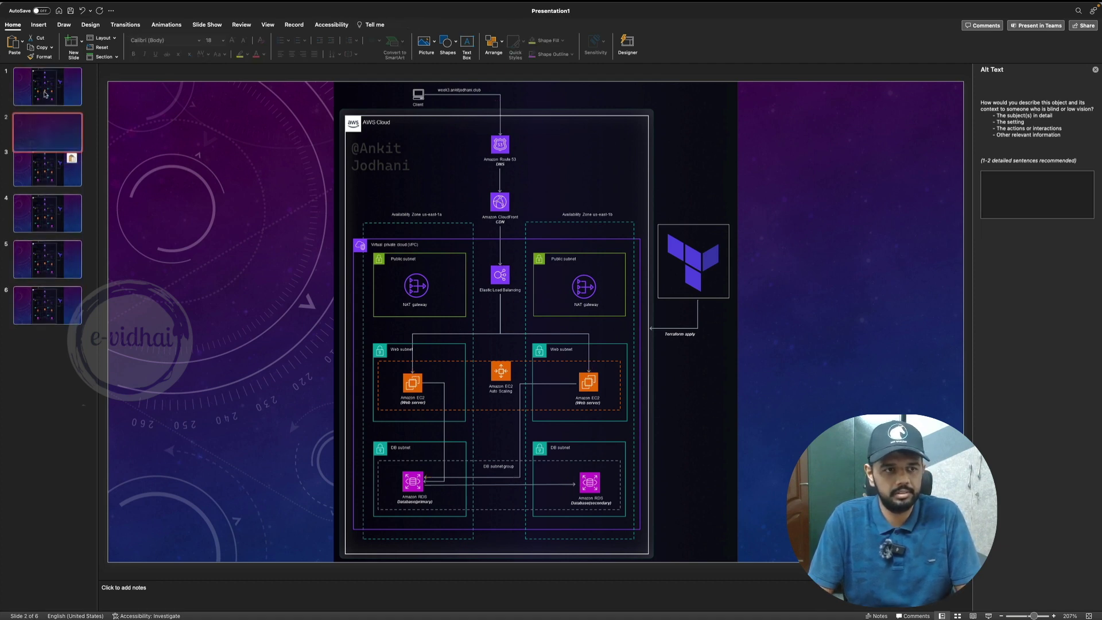
{"action": "left_click_drag", "start_coordinate": [46, 134], "coordinate": [51, 325]}
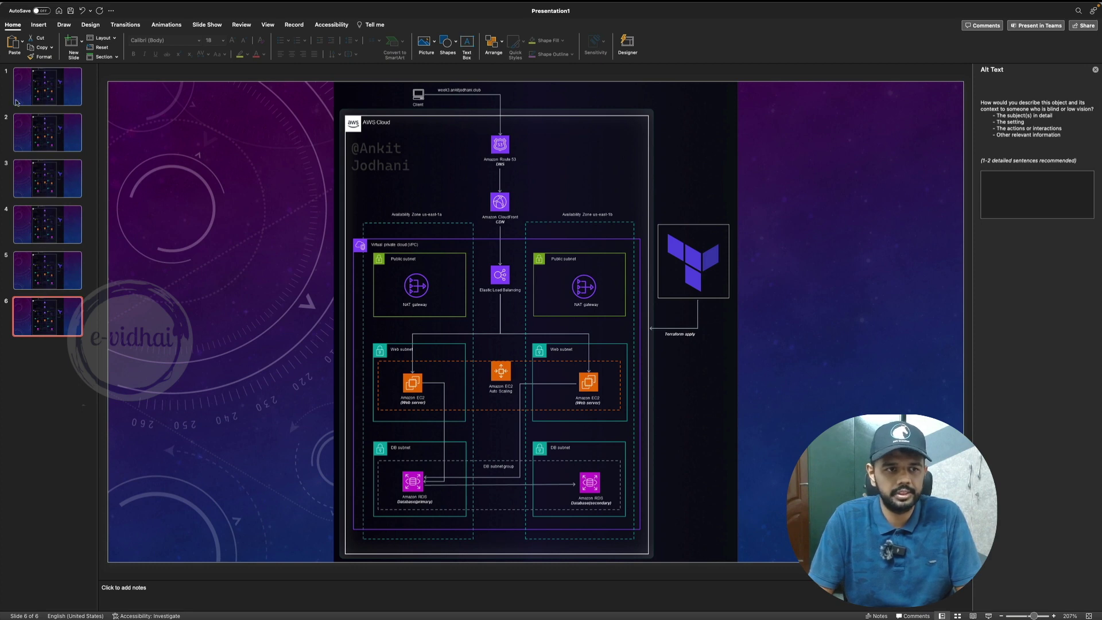
Step: Apply the Morph transition to slides 2 through 6
{"action": "left_click", "coordinate": [45, 94]}
{"action": "left_click", "coordinate": [43, 141]}
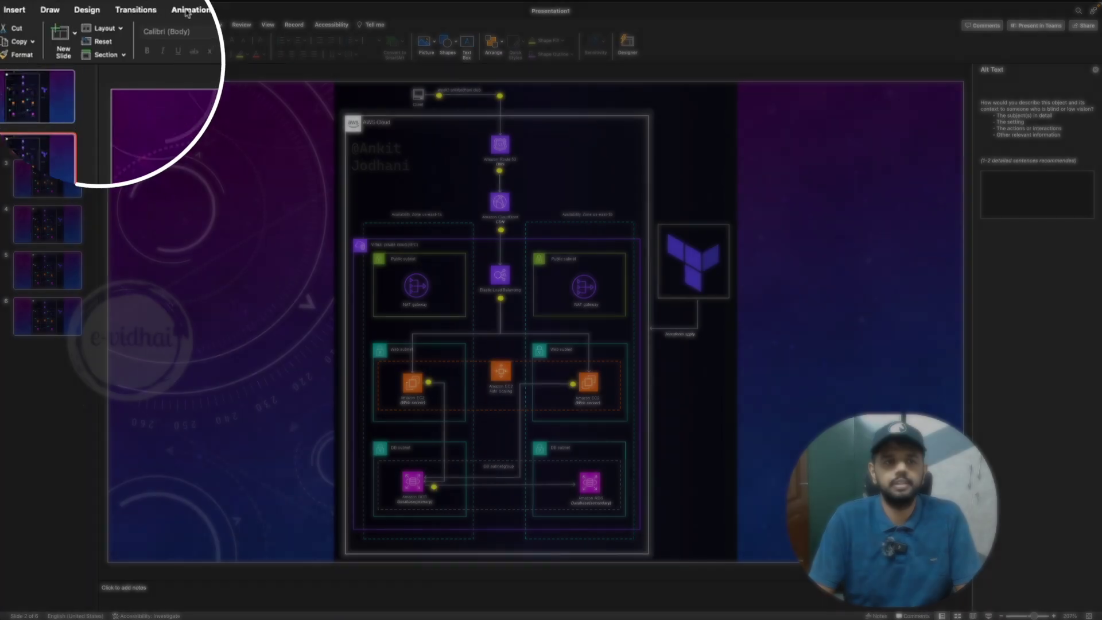
{"action": "left_click", "coordinate": [125, 25]}
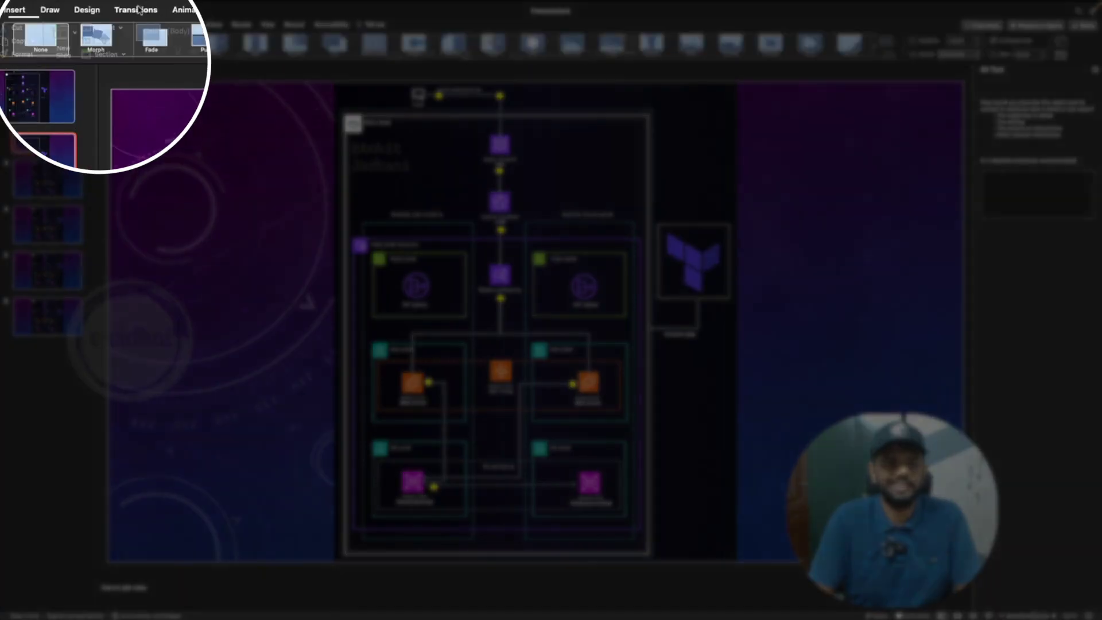
{"action": "key", "text": "Down"}
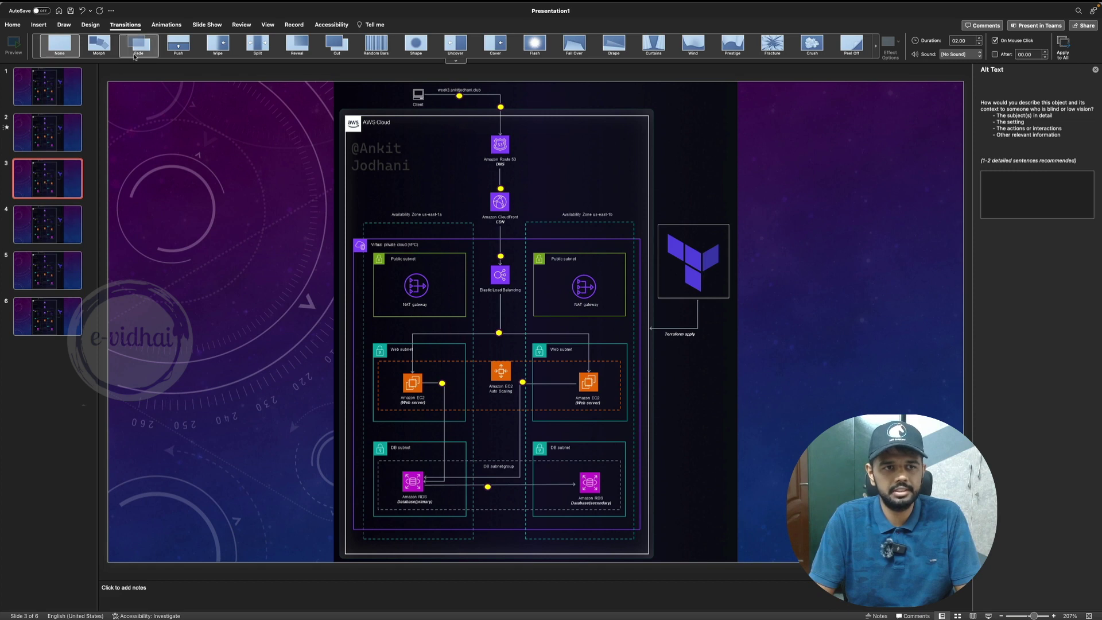
{"action": "left_click", "coordinate": [99, 45]}
{"action": "left_click", "coordinate": [57, 223]}
{"action": "left_click", "coordinate": [99, 45]}
{"action": "left_click", "coordinate": [49, 272]}
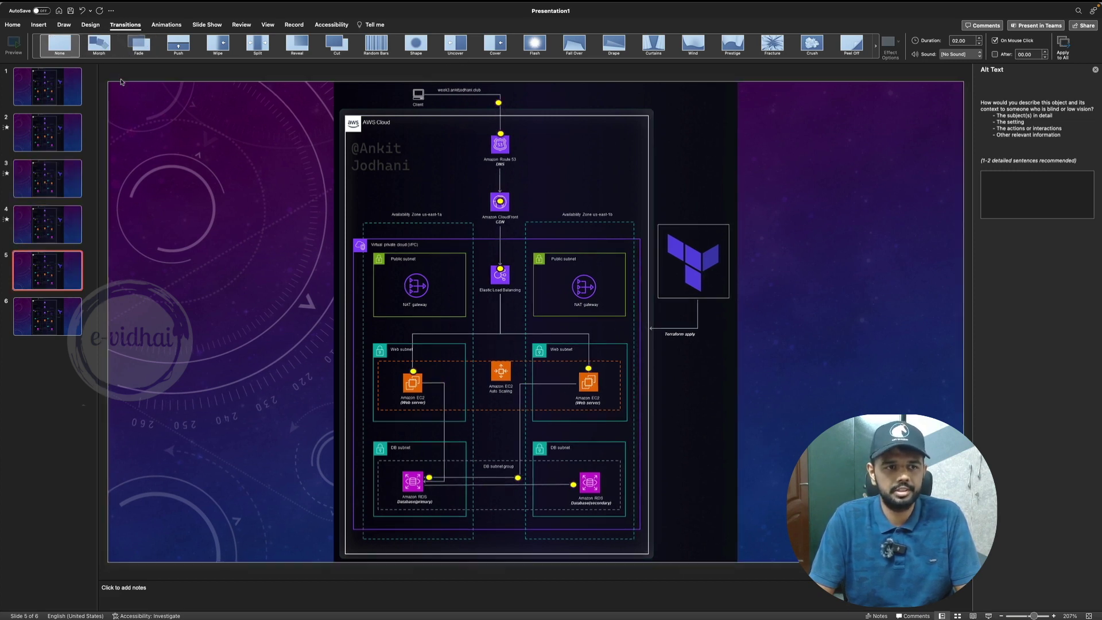
{"action": "left_click", "coordinate": [98, 44]}
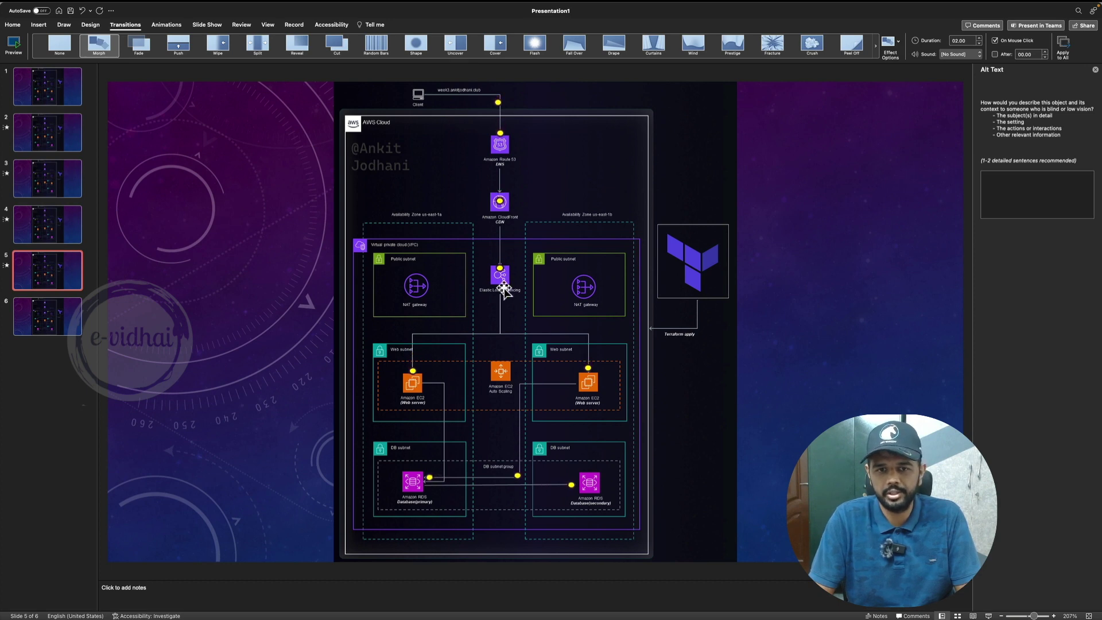
{"action": "left_click", "coordinate": [59, 320]}
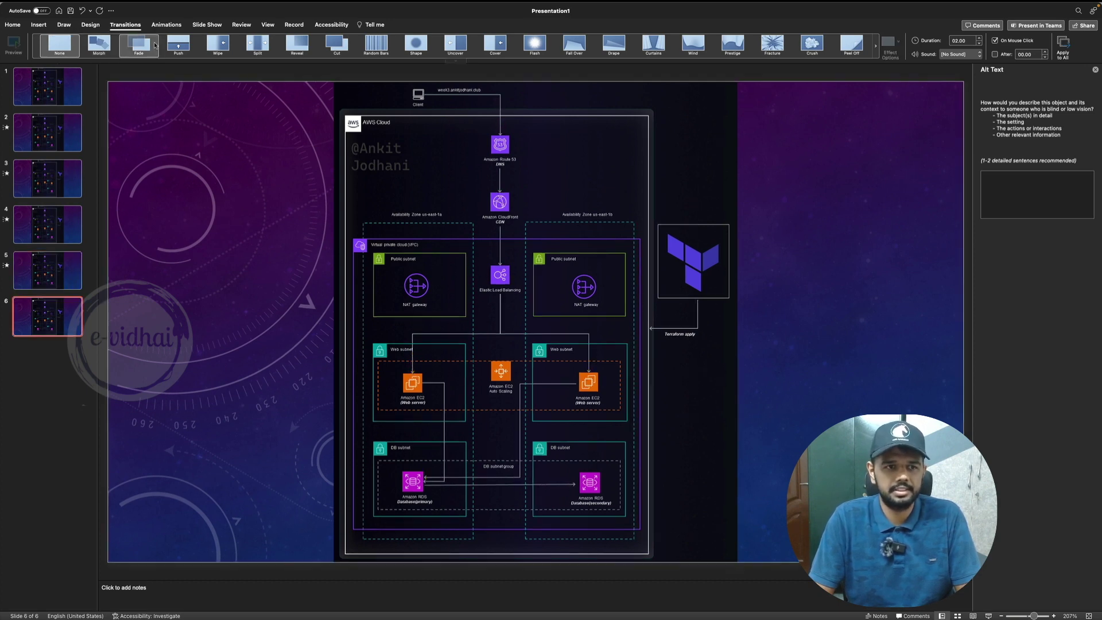
{"action": "left_click", "coordinate": [99, 45]}
{"action": "left_click", "coordinate": [58, 82]}
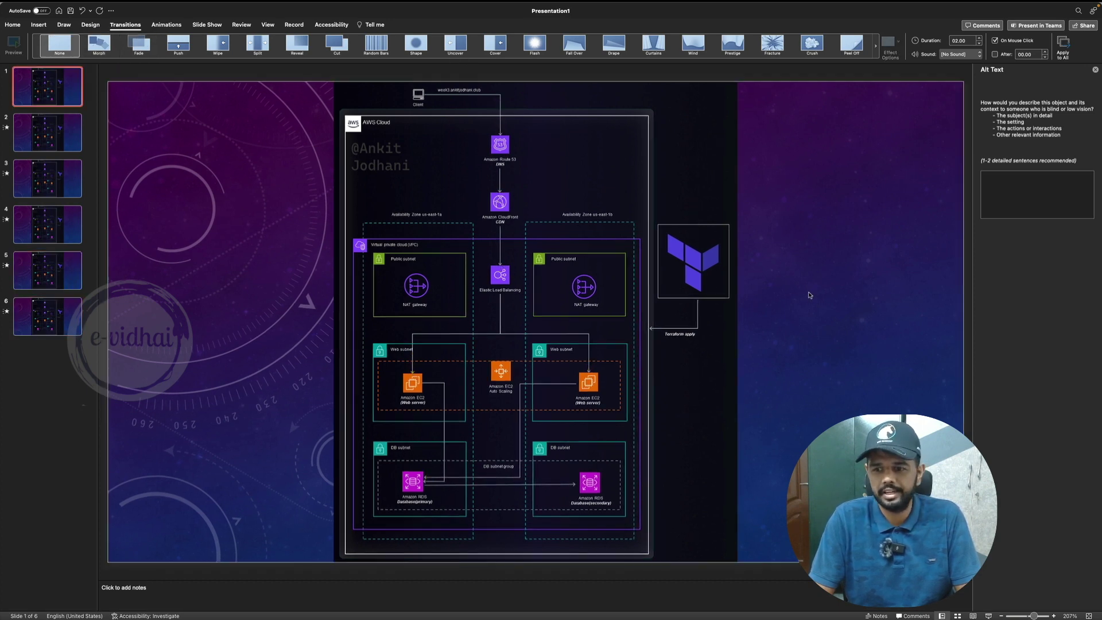
{"action": "left_click", "coordinate": [988, 615]}
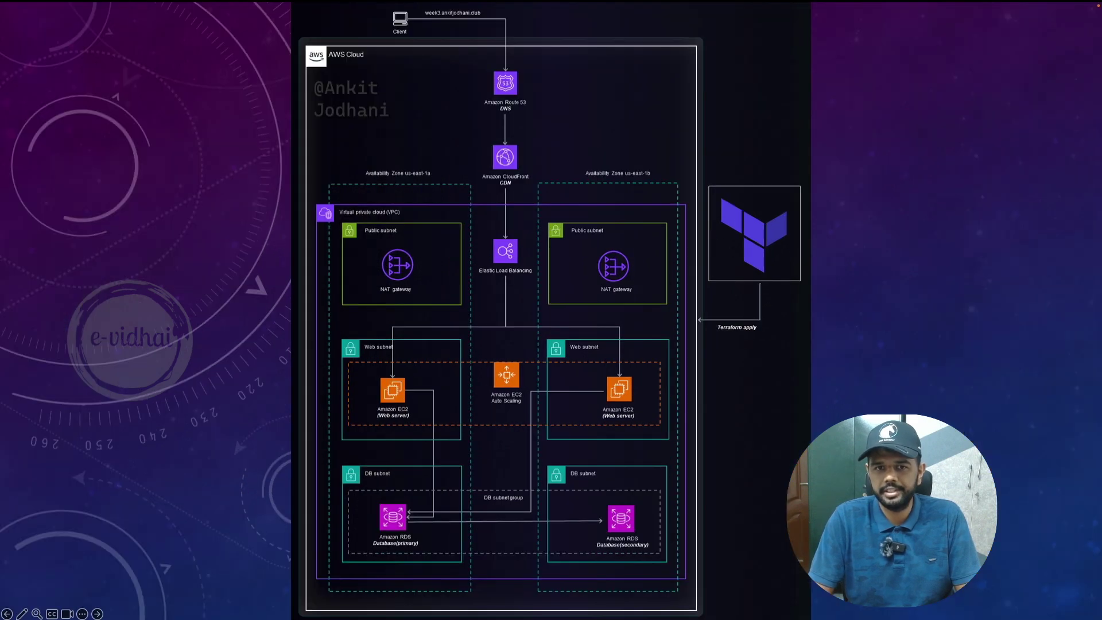
{"action": "key", "text": "Right"}
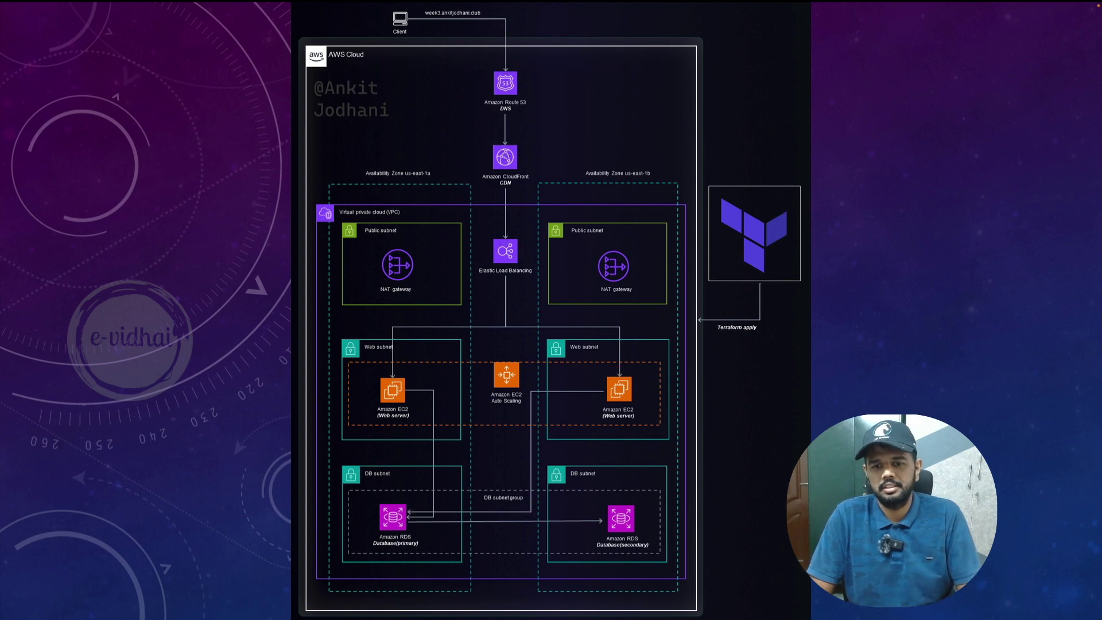
{"action": "key", "text": "Escape"}
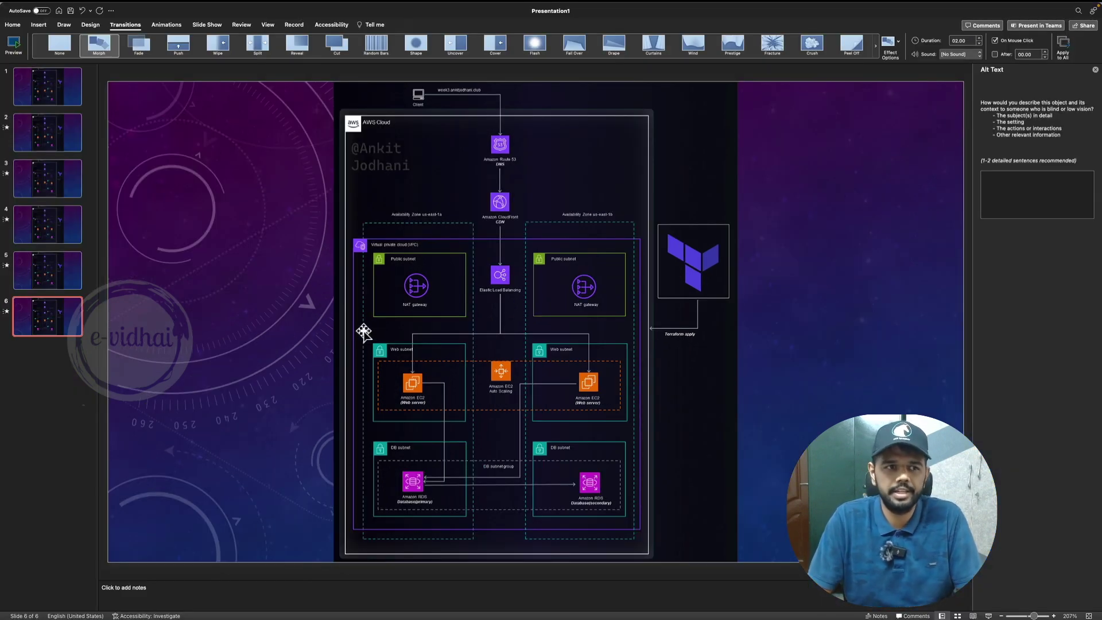
Step: On slides 1–3, turn off On Mouse Click, advance After 00.00, and set duration 0.5 seconds
{"action": "left_click", "coordinate": [49, 97]}
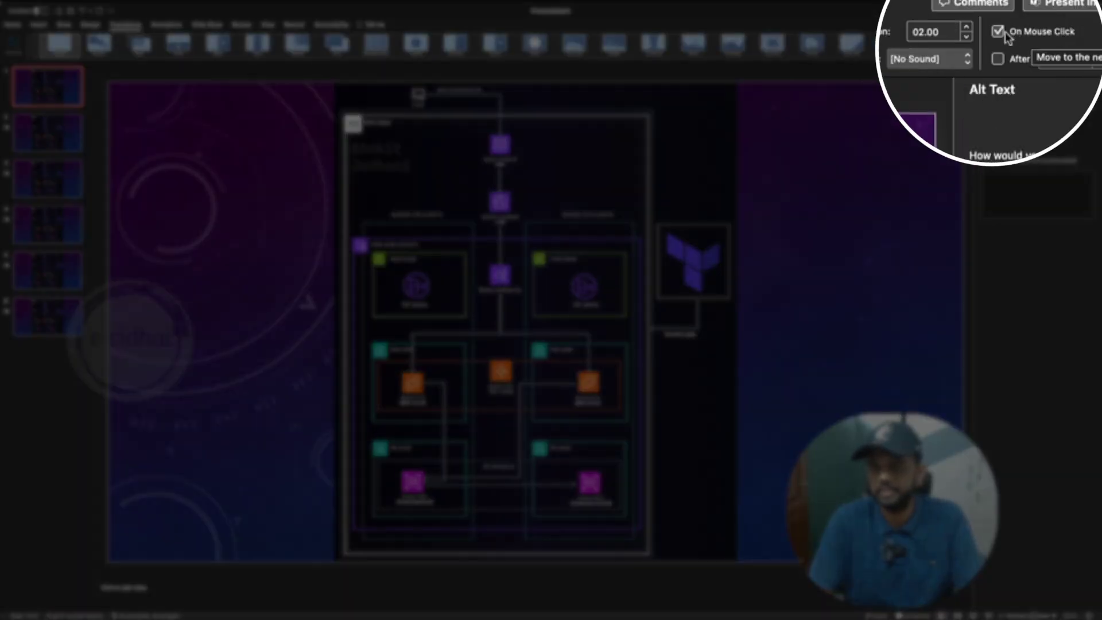
{"action": "left_click", "coordinate": [1001, 32]}
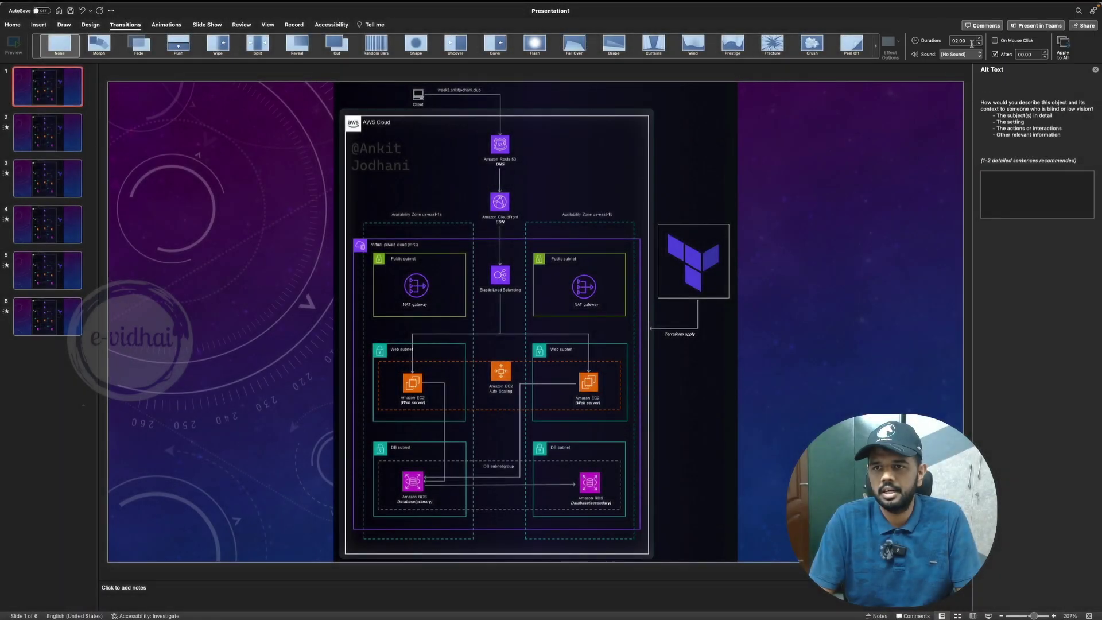
{"action": "left_click", "coordinate": [998, 60]}
{"action": "type", "text": "0"}
{"action": "key", "text": "Return"}
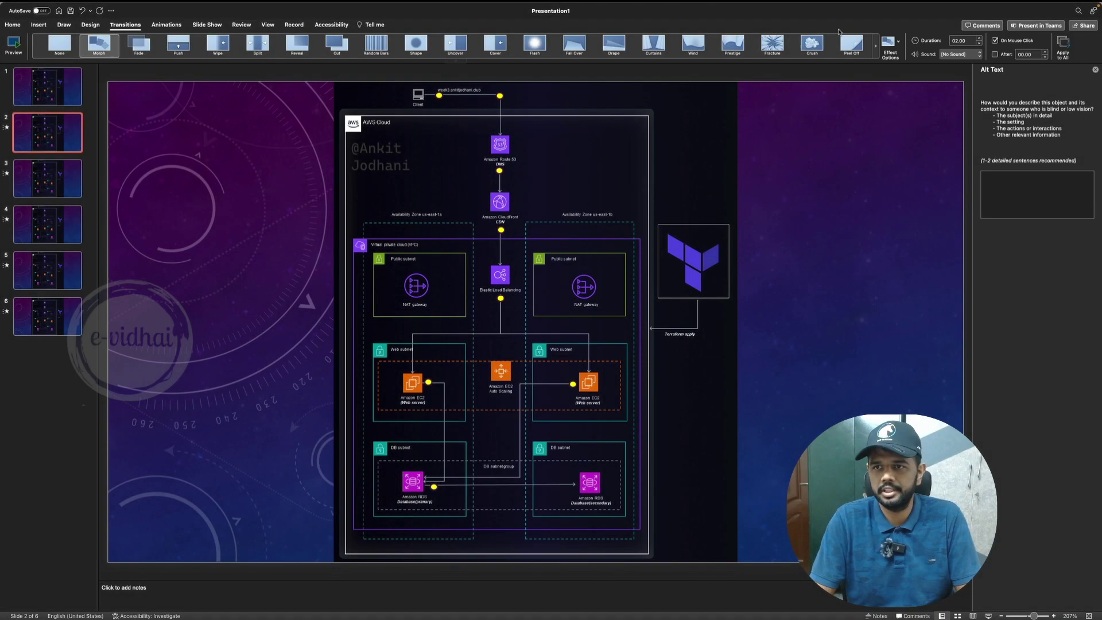
{"action": "type", "text": "0.5"}
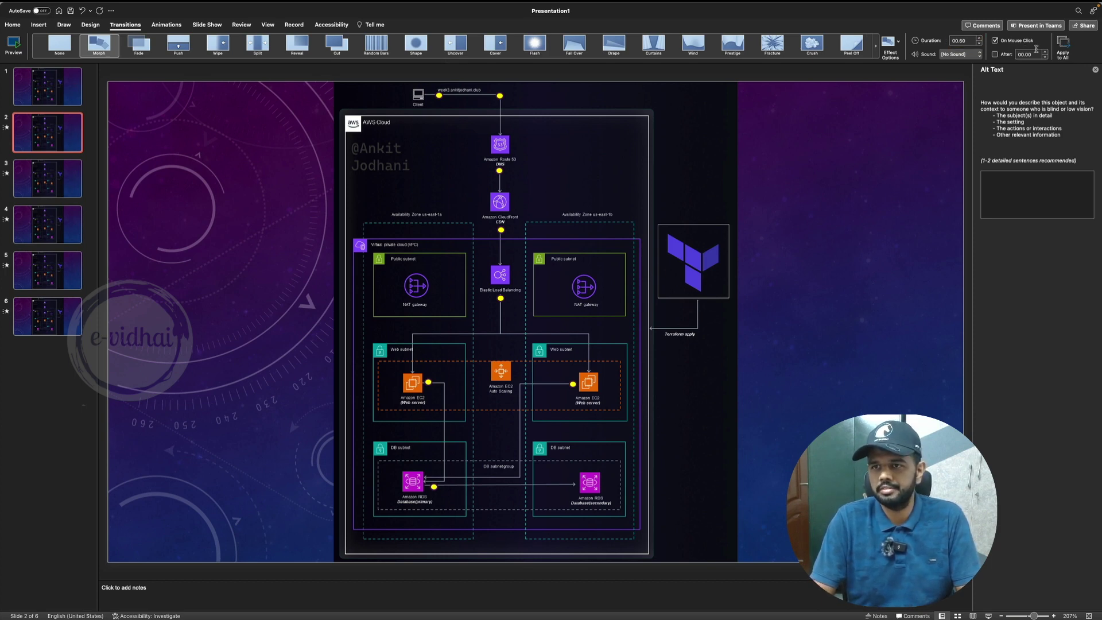
{"action": "left_click", "coordinate": [1032, 54]}
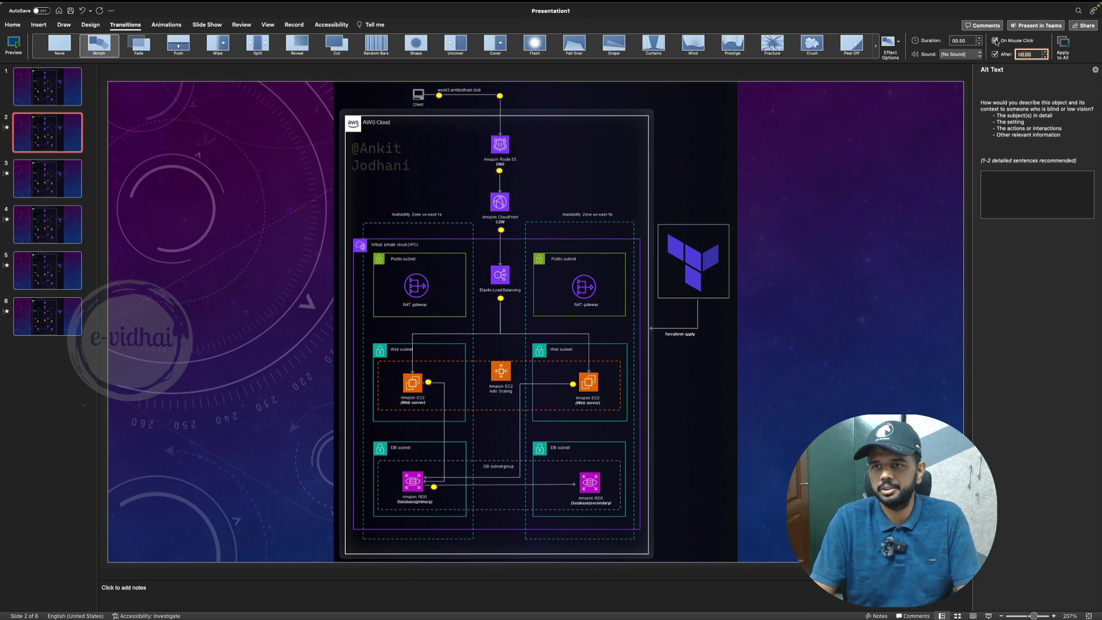
{"action": "left_click", "coordinate": [53, 175]}
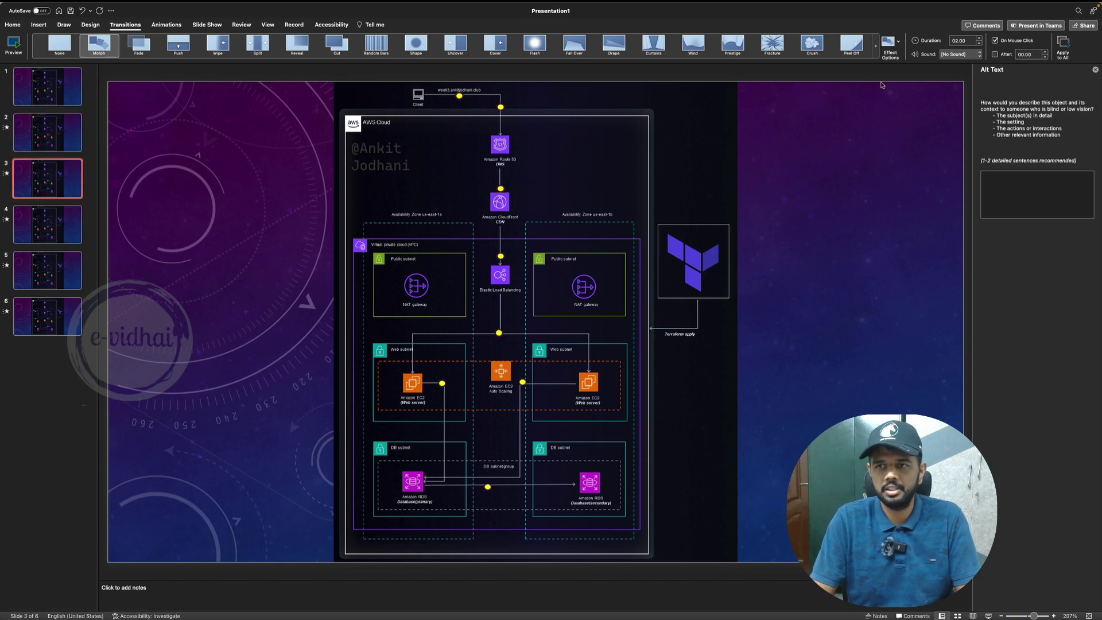
{"action": "left_click", "coordinate": [960, 40]}
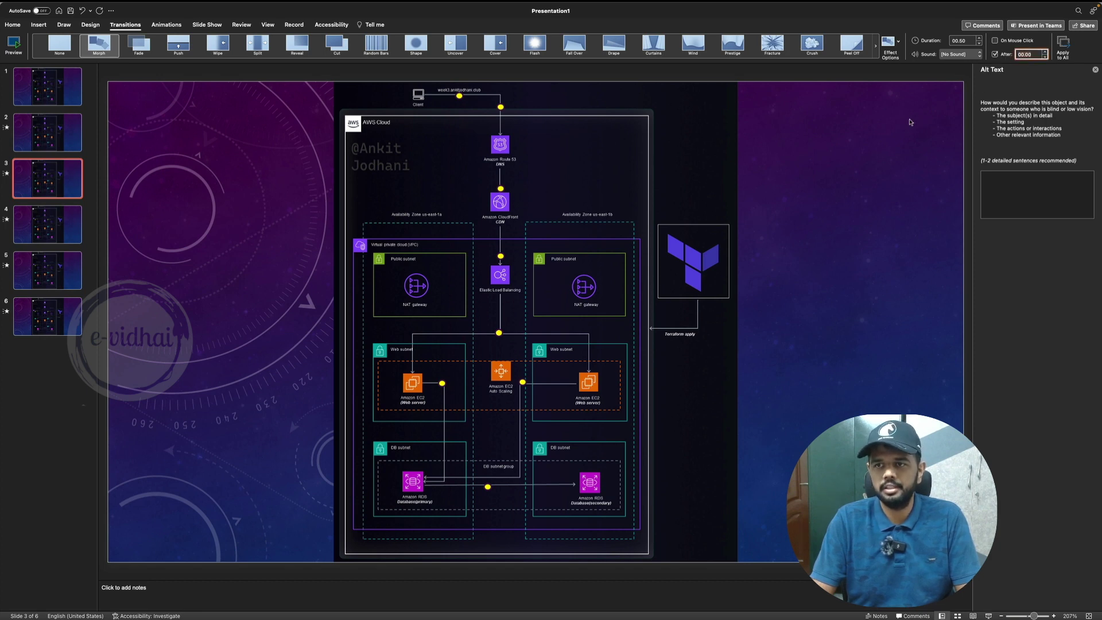
Step: Give slides 4, 5 and 6 automatic advance and a 0.5-second transition duration
{"action": "left_click", "coordinate": [33, 227]}
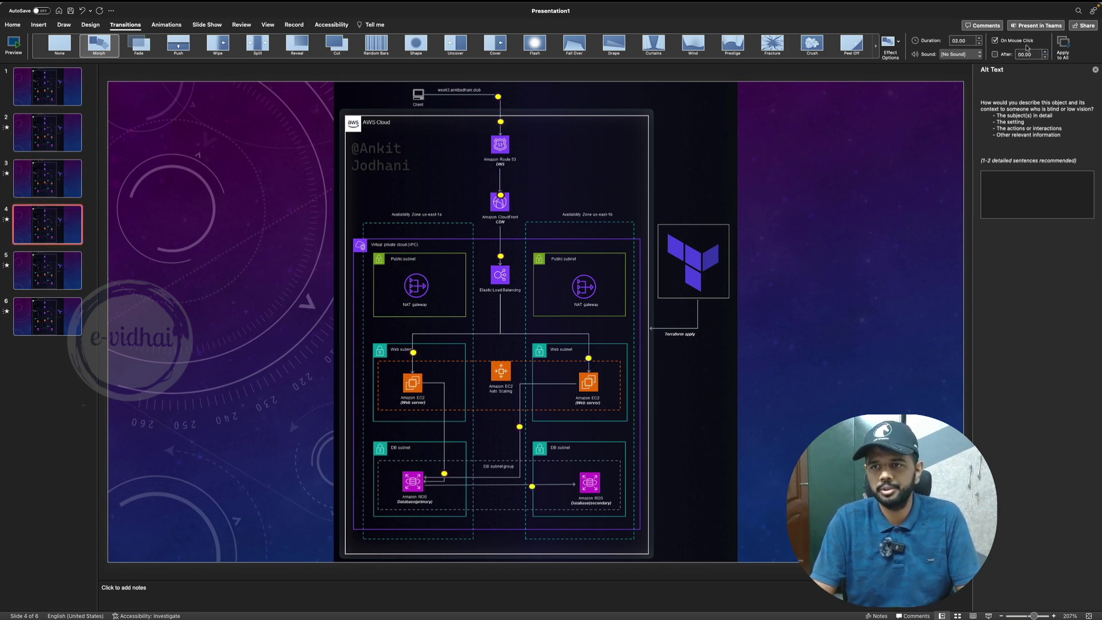
{"action": "left_click", "coordinate": [995, 55]}
{"action": "left_click", "coordinate": [962, 40]}
{"action": "type", "text": "0.5"}
{"action": "key", "text": "Return"}
{"action": "left_click", "coordinate": [58, 272]}
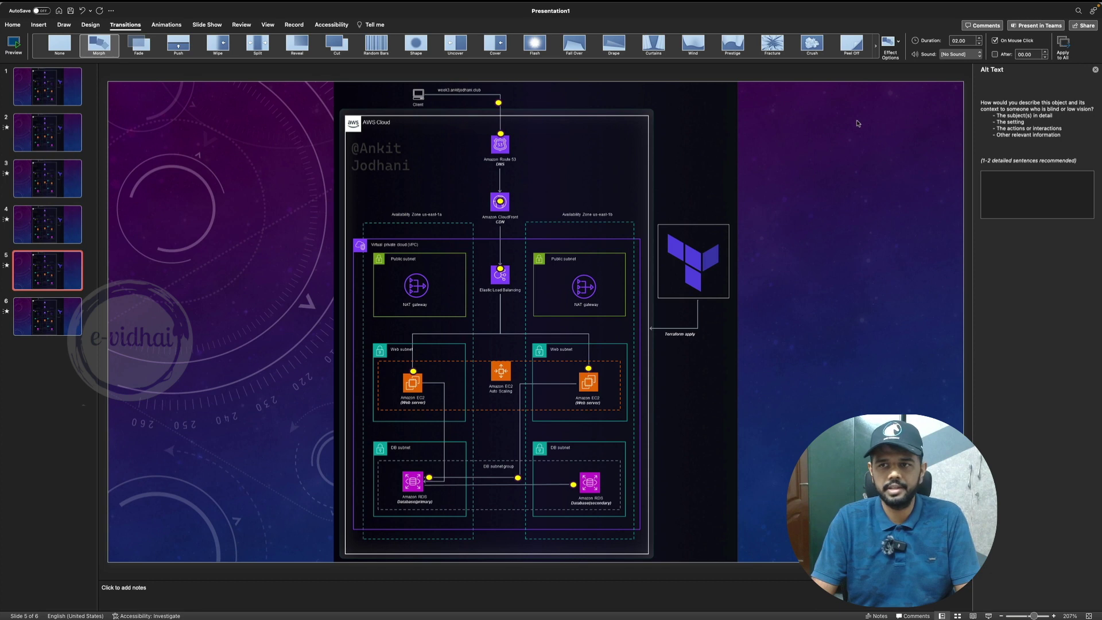
{"action": "left_click", "coordinate": [961, 41]}
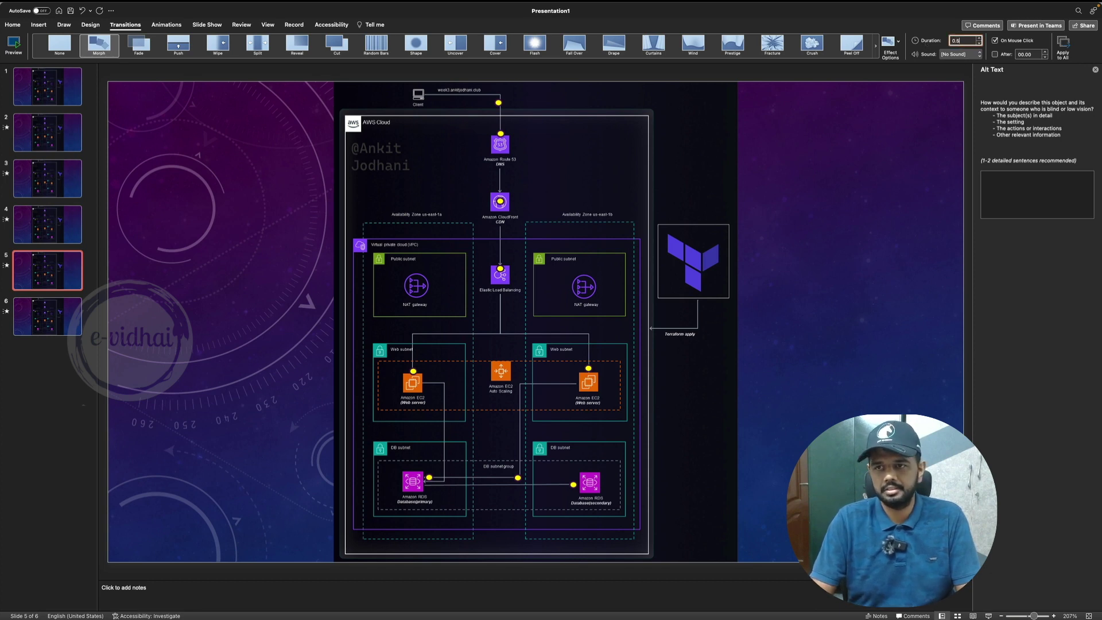
{"action": "key", "text": "Return"}
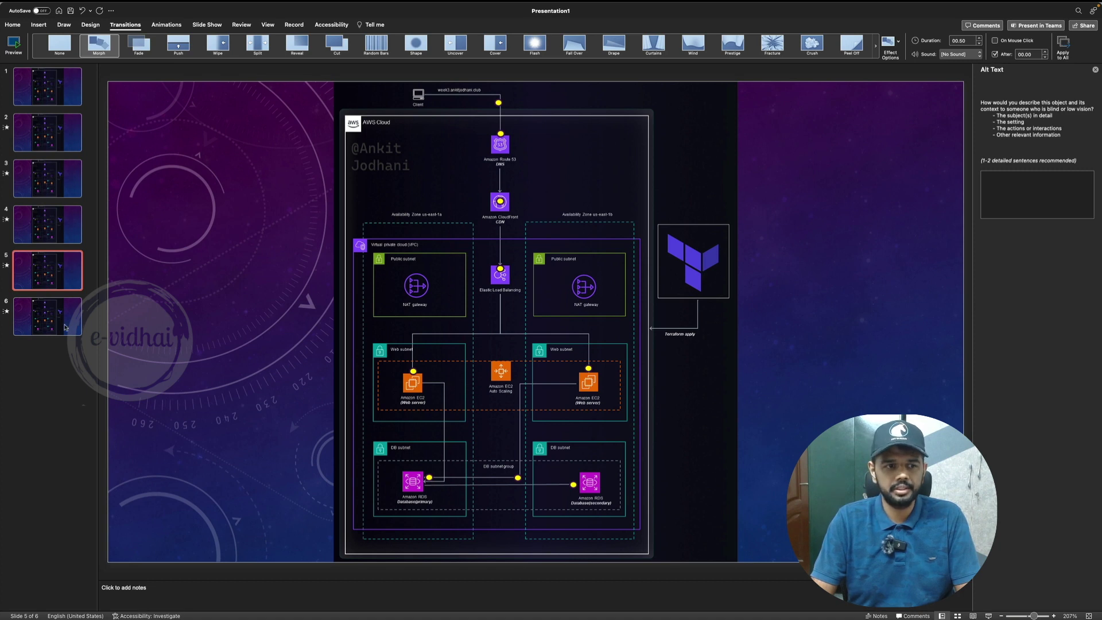
{"action": "key", "text": "Down"}
{"action": "left_click", "coordinate": [929, 40]}
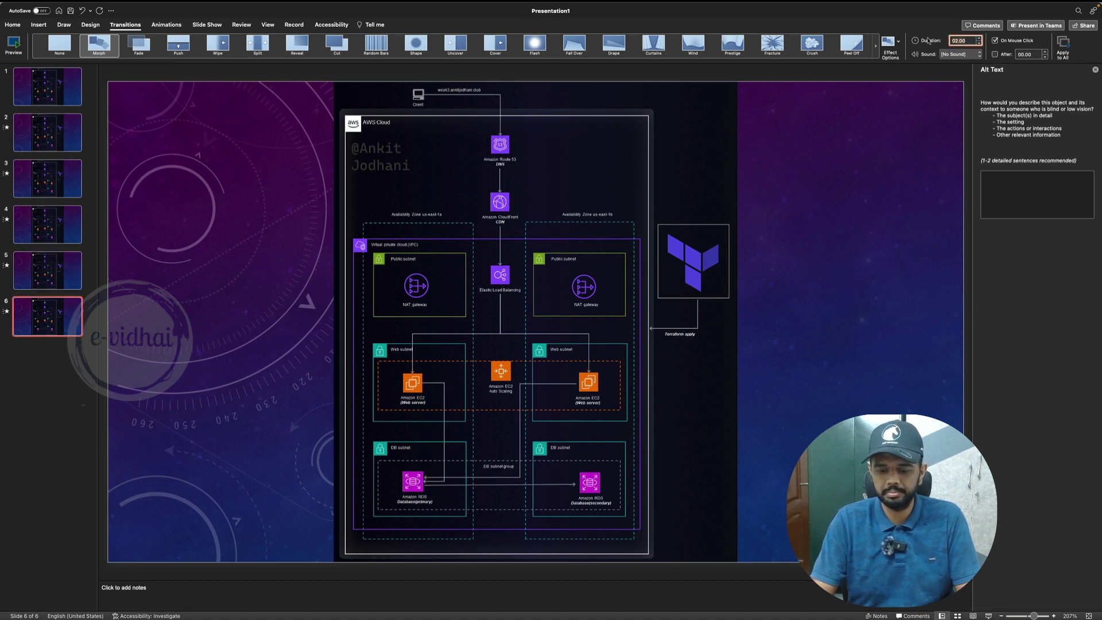
{"action": "left_click", "coordinate": [1030, 53]}
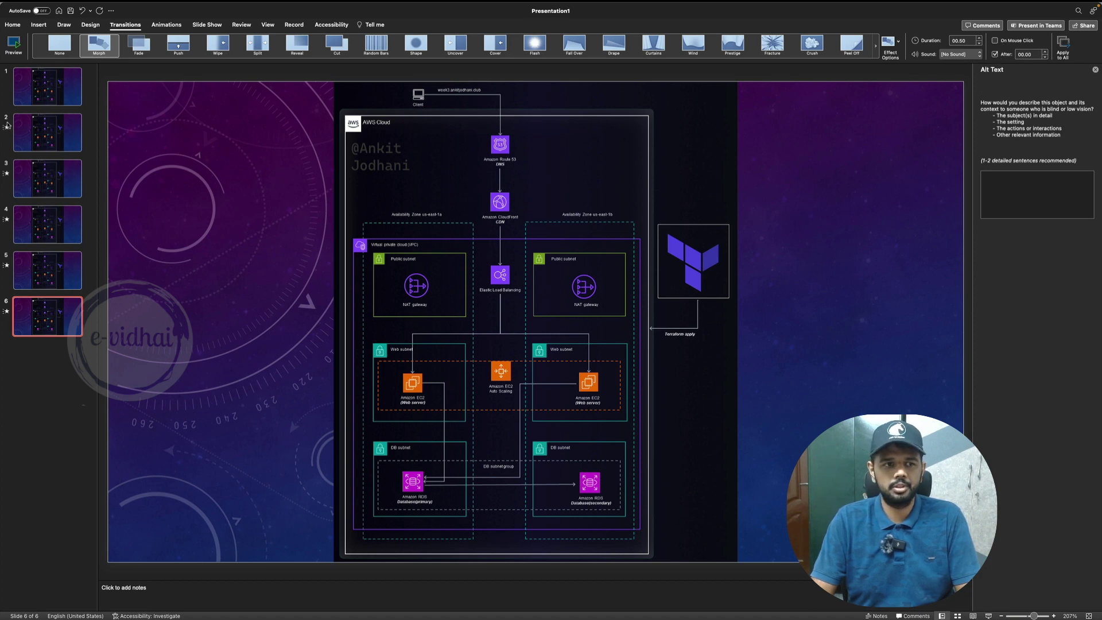
{"action": "left_click", "coordinate": [49, 98]}
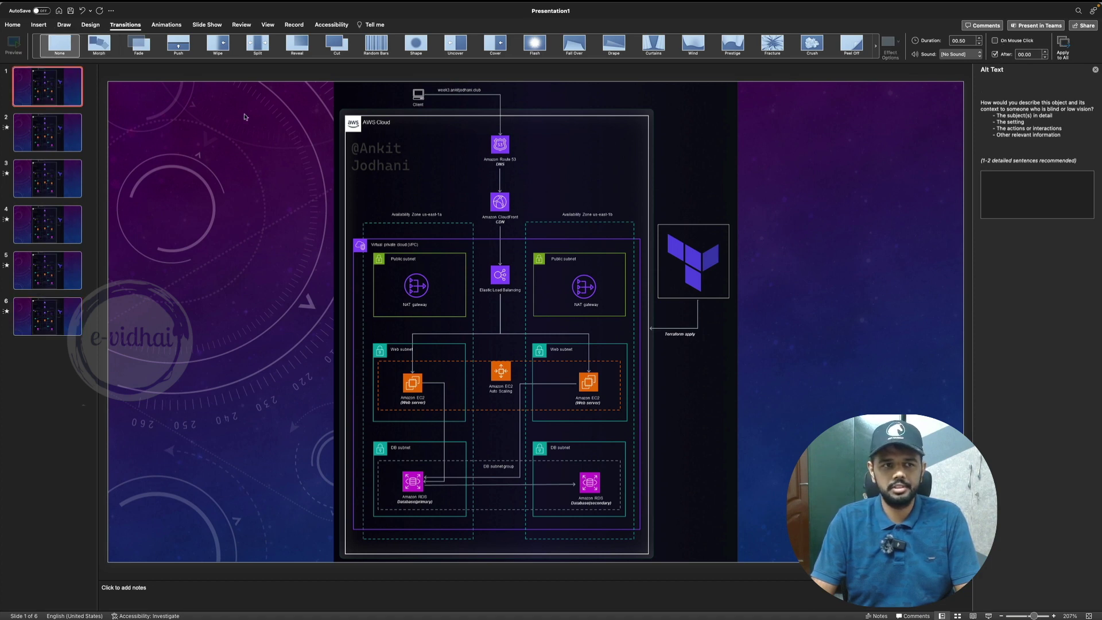
Step: Play the slide show, then nudge slide 2's top yellow dot up onto the Route 53 connector
{"action": "left_click", "coordinate": [988, 615]}
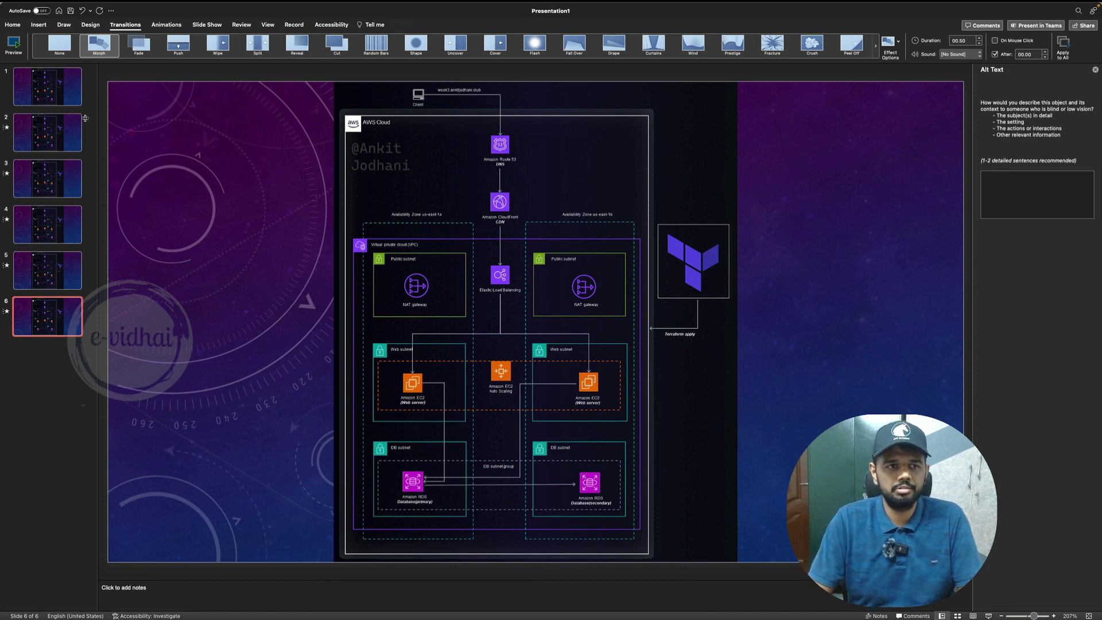
{"action": "left_click", "coordinate": [60, 99]}
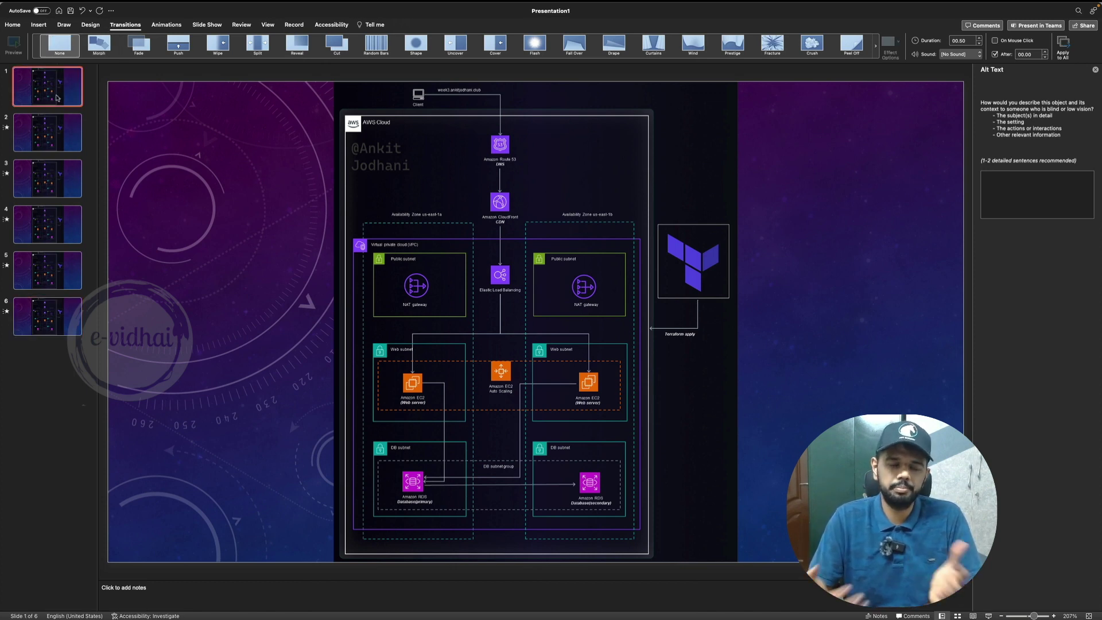
{"action": "left_click", "coordinate": [27, 151]}
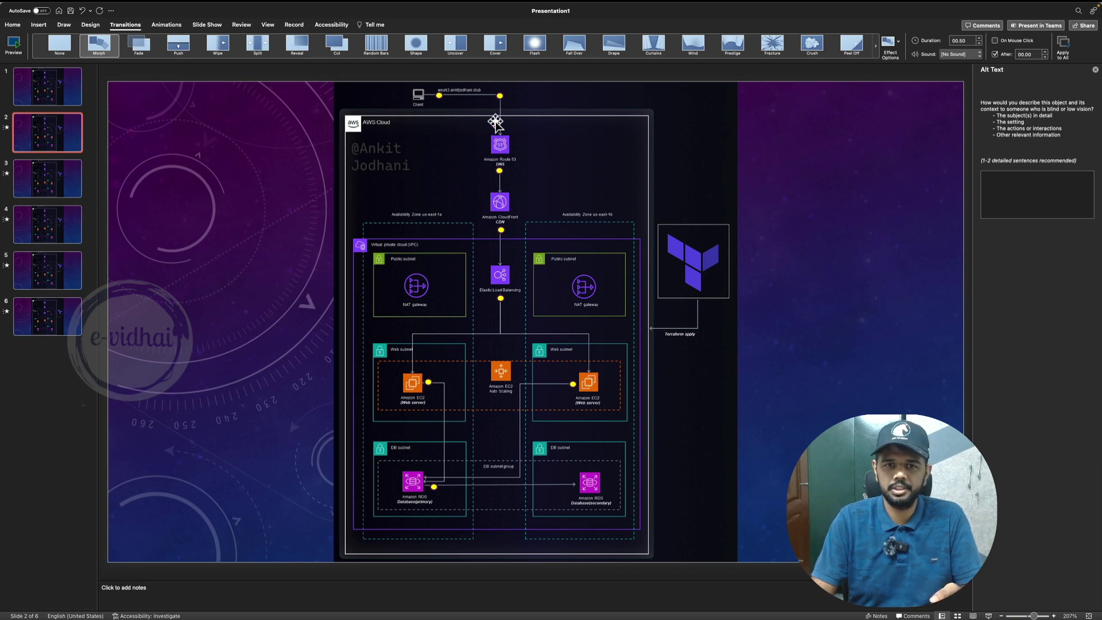
{"action": "left_click_drag", "start_coordinate": [507, 102], "coordinate": [499, 96]}
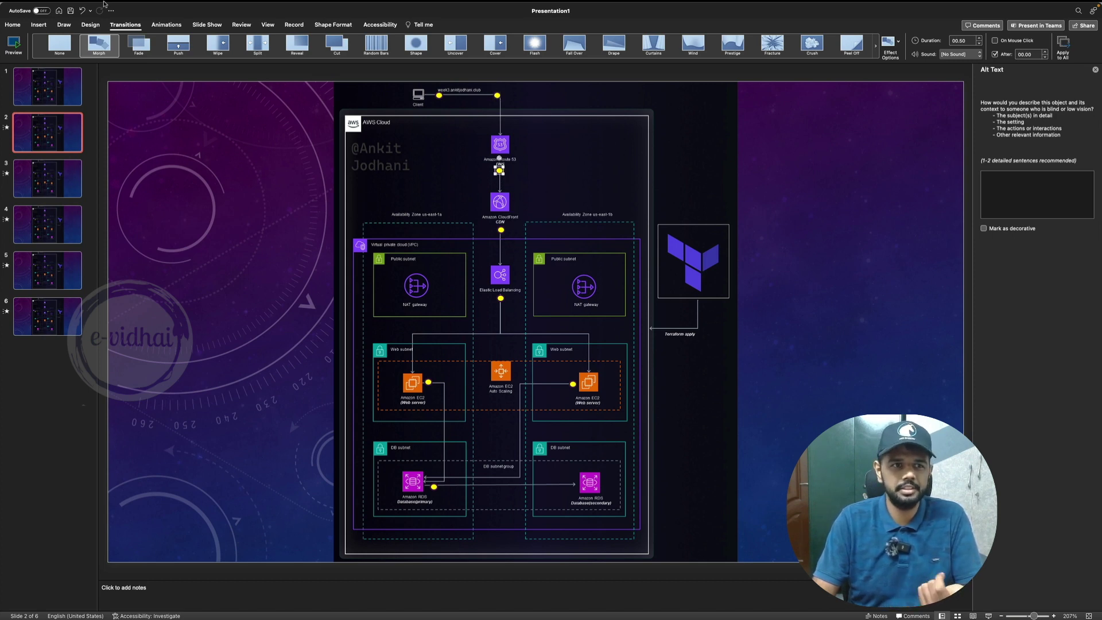
Step: Set up an Animated GIF export of the deck to the Desktop and edit the seconds per slide
{"action": "left_click", "coordinate": [68, 7]}
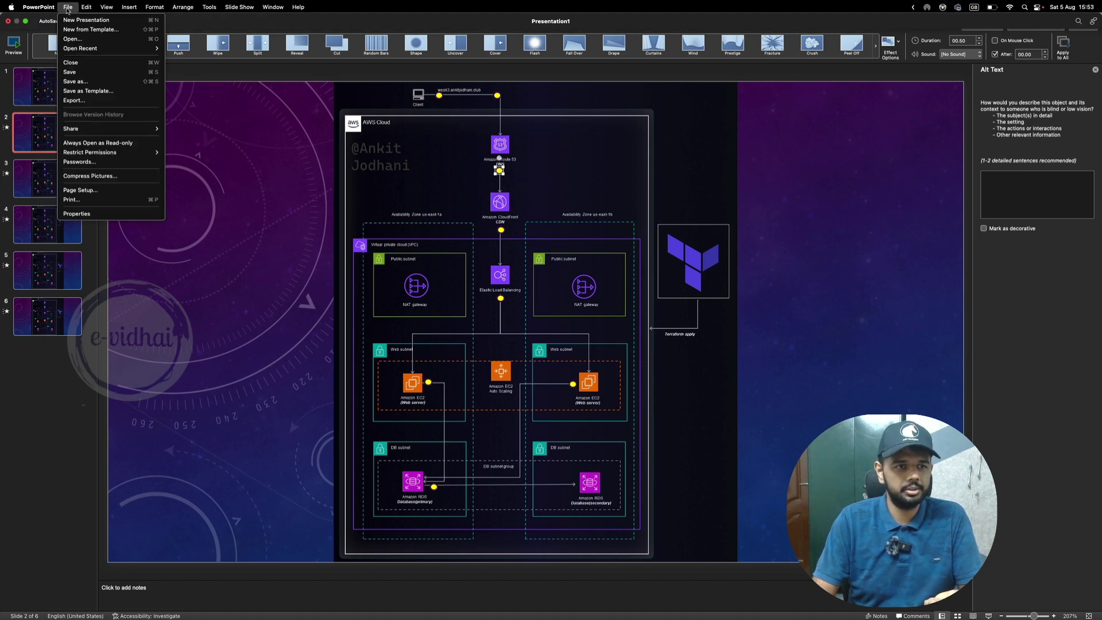
{"action": "left_click", "coordinate": [73, 100]}
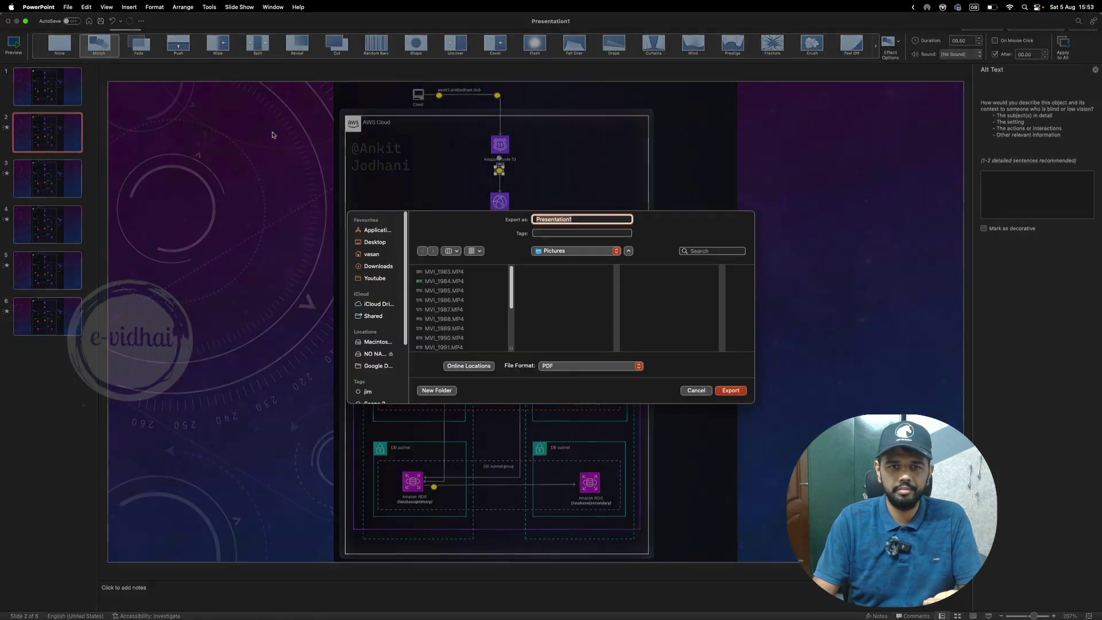
{"action": "left_click", "coordinate": [371, 243]}
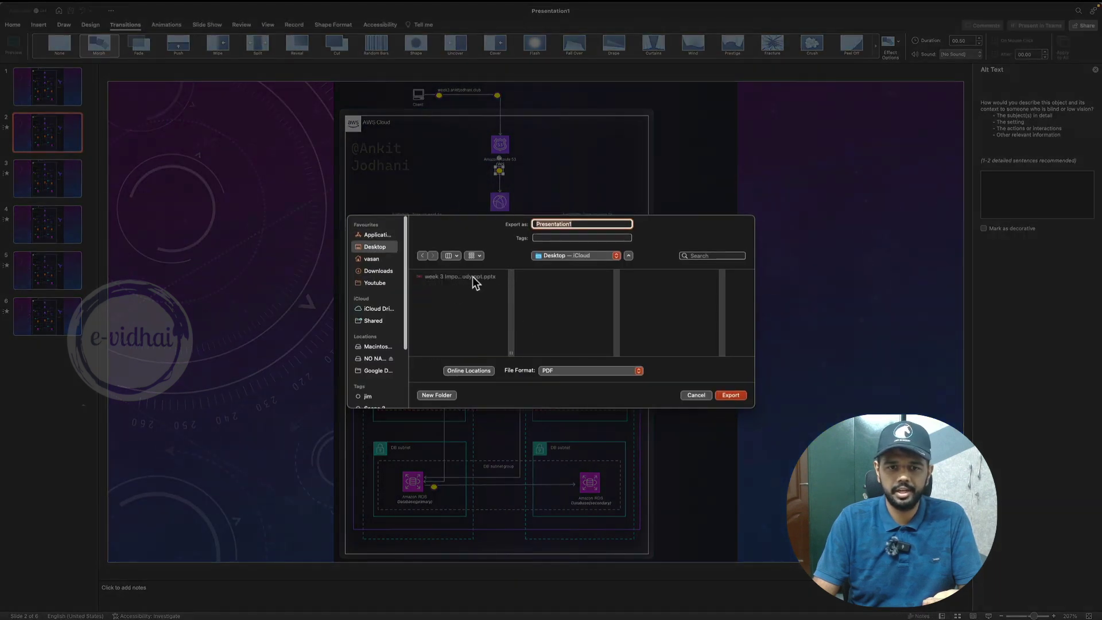
{"action": "left_click", "coordinate": [574, 370]}
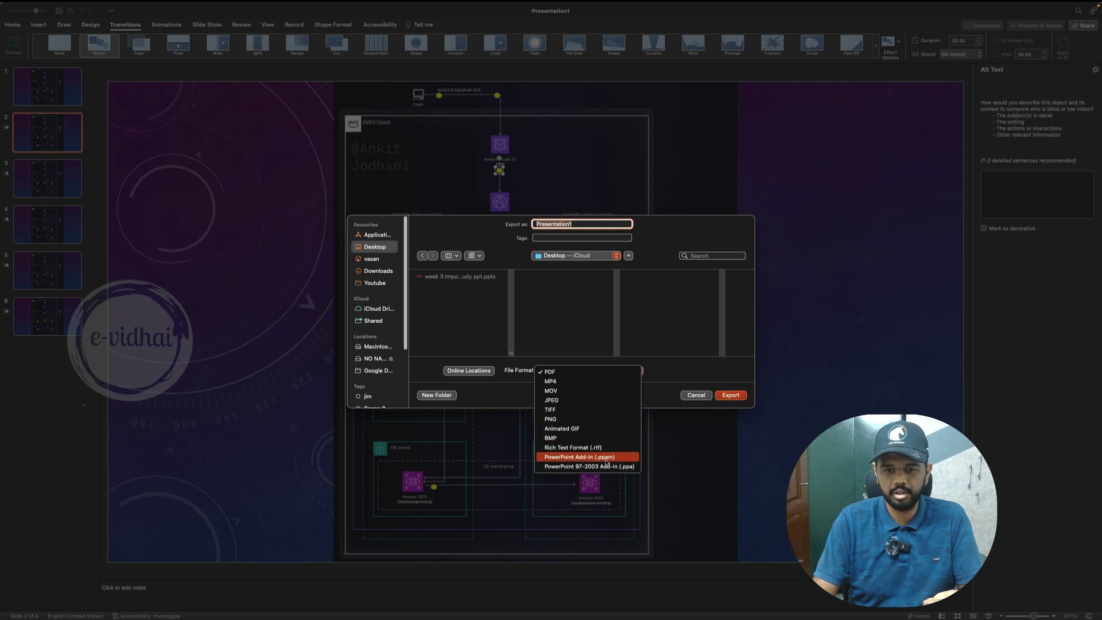
{"action": "left_click", "coordinate": [575, 430]}
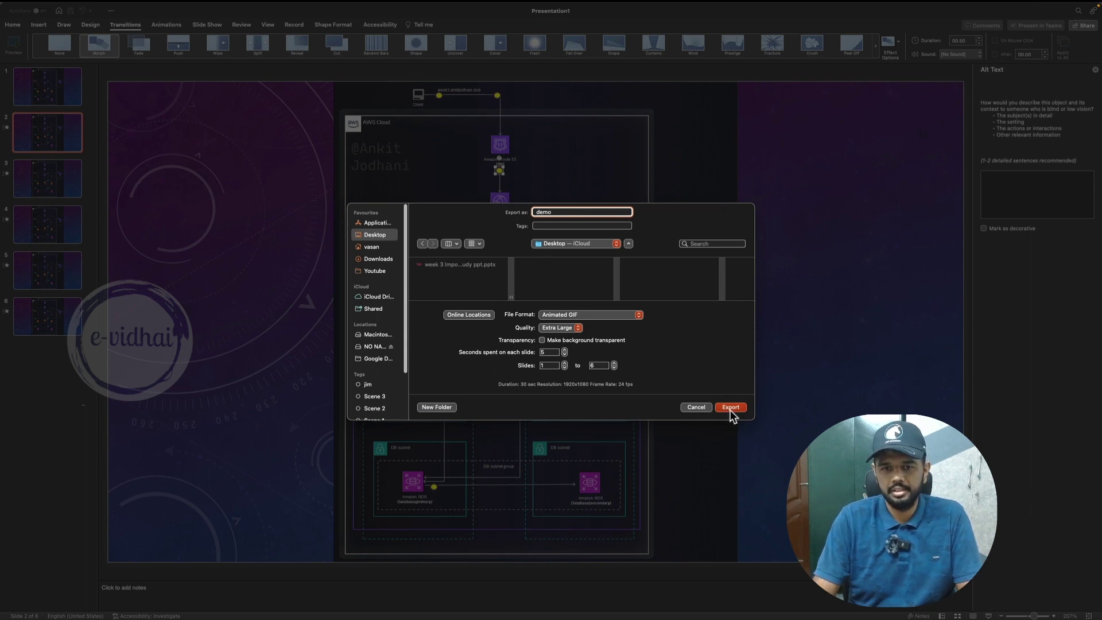
{"action": "left_click", "coordinate": [550, 352]}
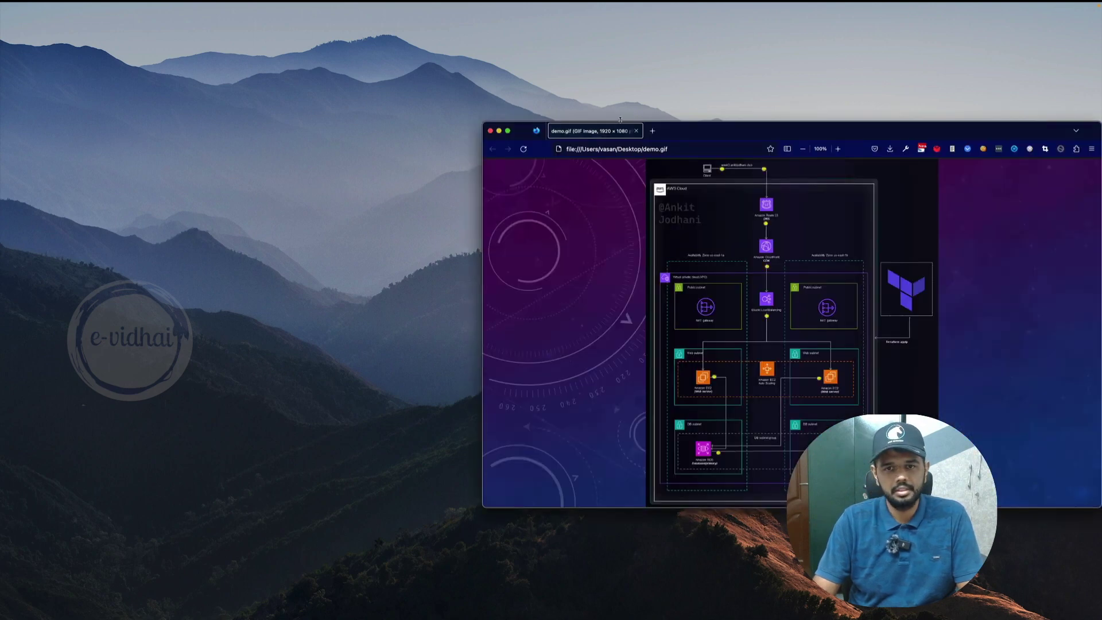
Step: Expand the Firefox window showing demo.gif to full screen to watch the yellow dots animate
{"action": "left_click", "coordinate": [507, 132]}
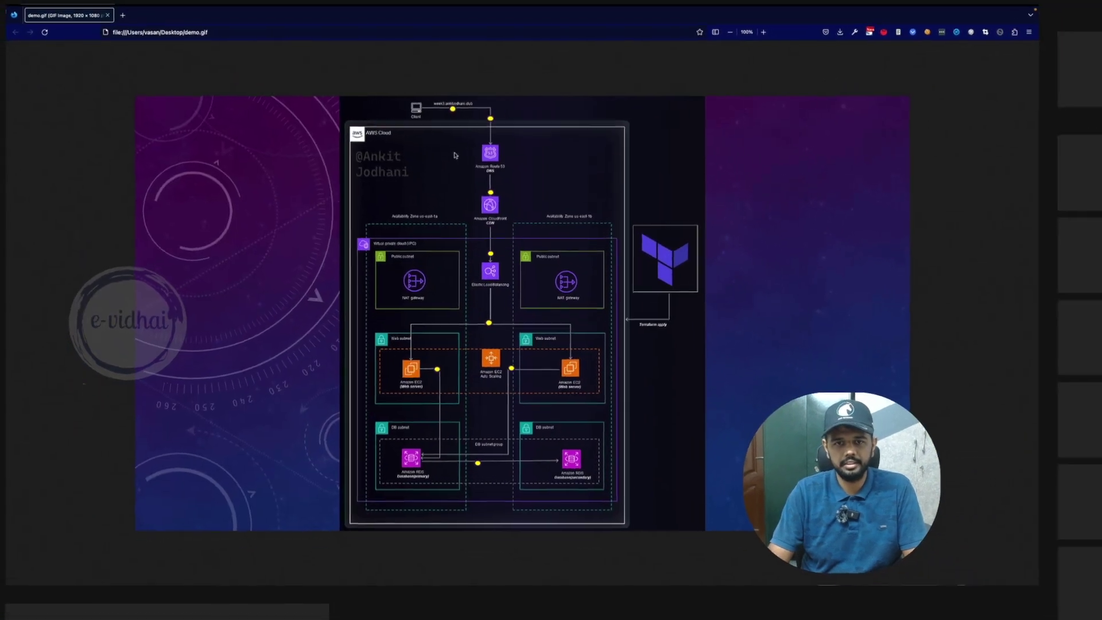